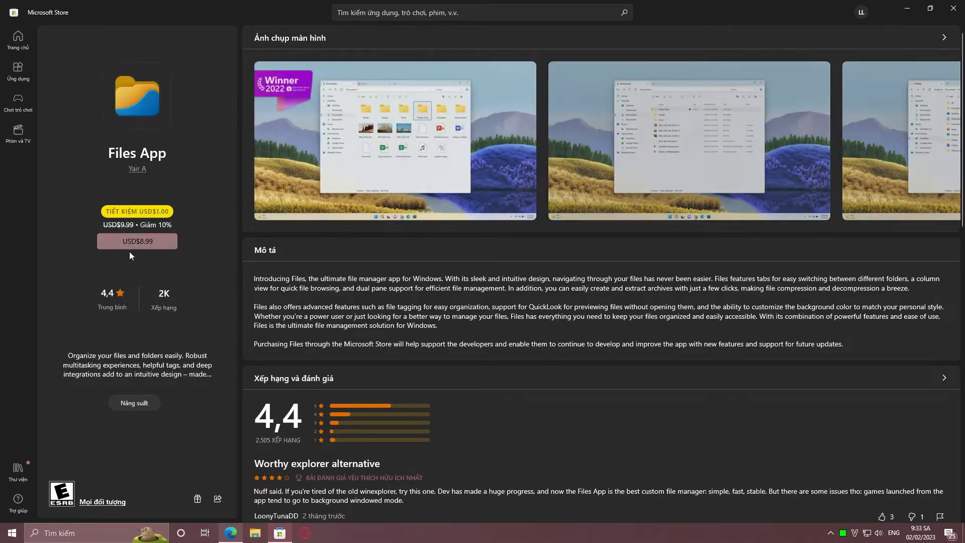
# Copy the Files App's Microsoft Store link from its share options and close the sharing dialog
pyautogui.click(217, 499)
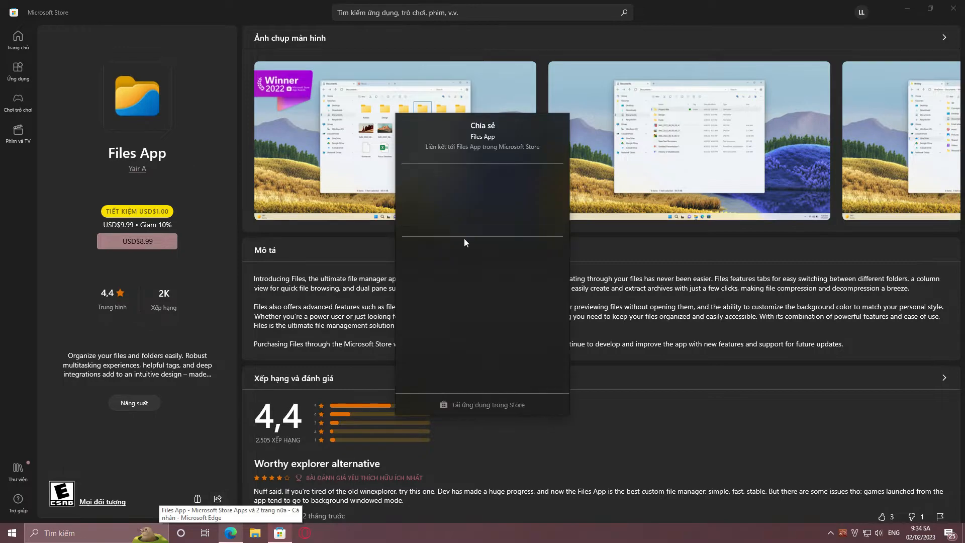
pyautogui.click(420, 352)
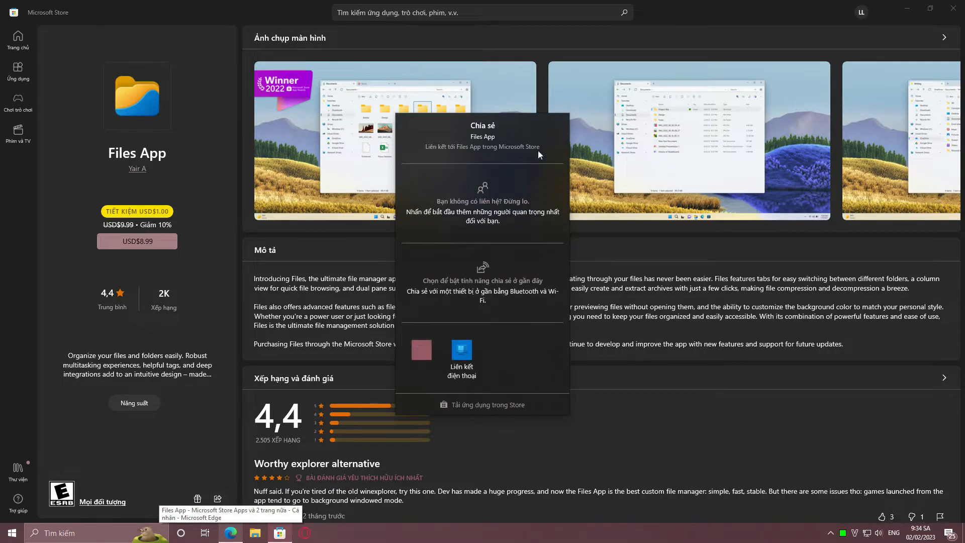
pyautogui.click(623, 337)
# Switch to the store.rg-adguard.net page in Edge, paste the copied Store link, and generate the available download links
pyautogui.click(229, 533)
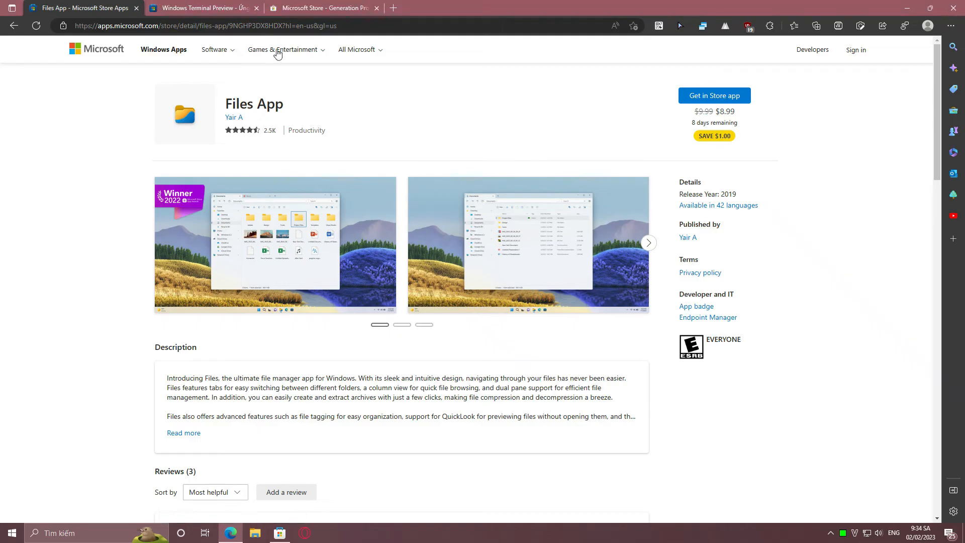
pyautogui.click(309, 8)
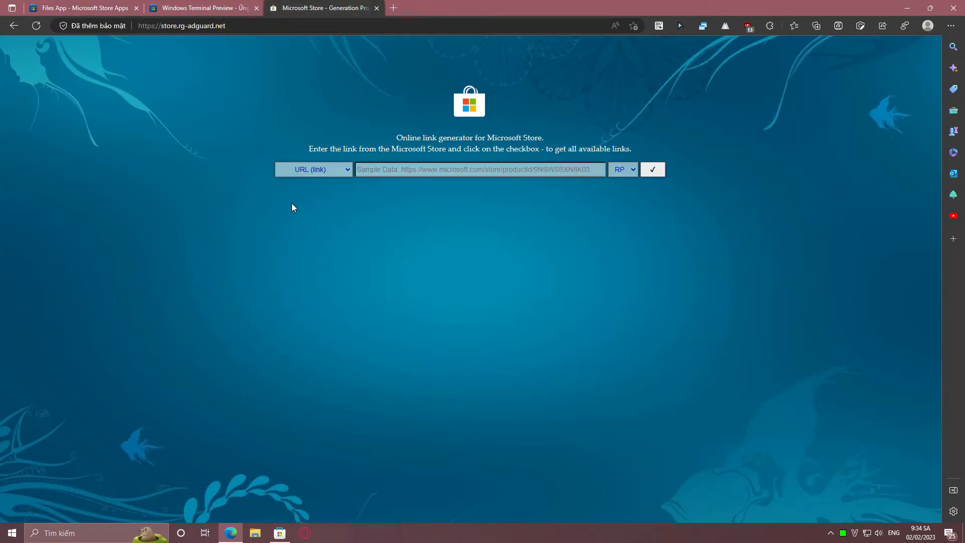
pyautogui.click(386, 171)
pyautogui.rightClick(384, 170)
pyautogui.click(408, 265)
pyautogui.click(655, 172)
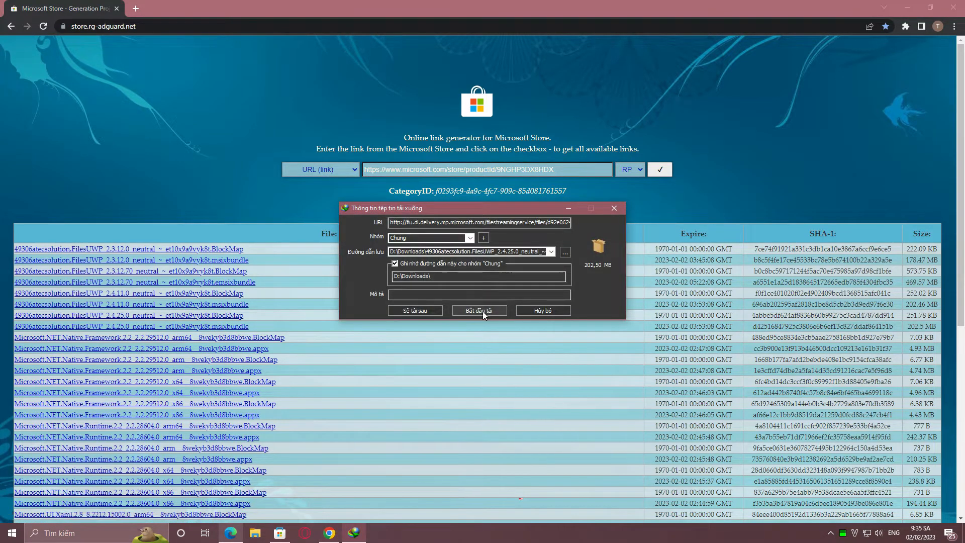
# Download the FilesUWP 2.4.25.0 Msixbundle to D:\Downloads and open the downloaded package
pyautogui.click(479, 311)
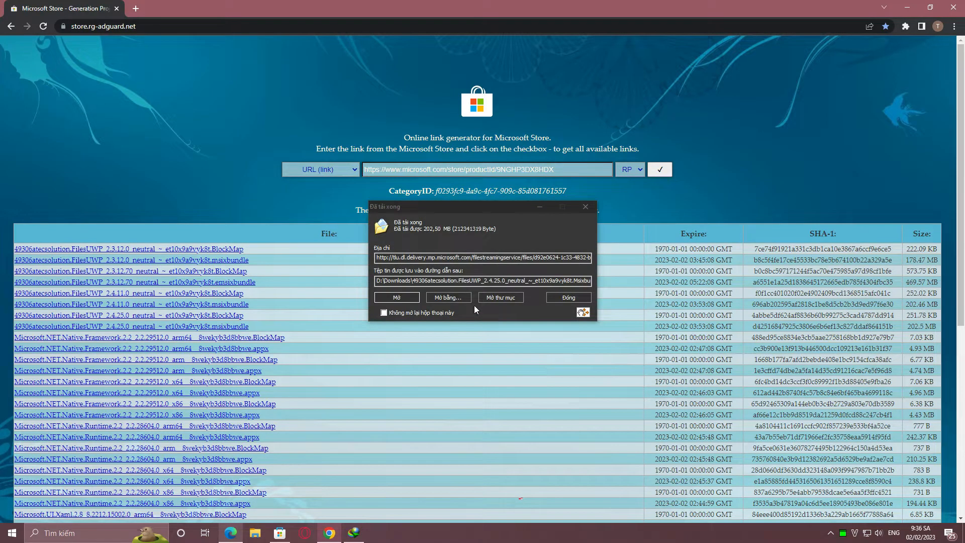
pyautogui.click(415, 296)
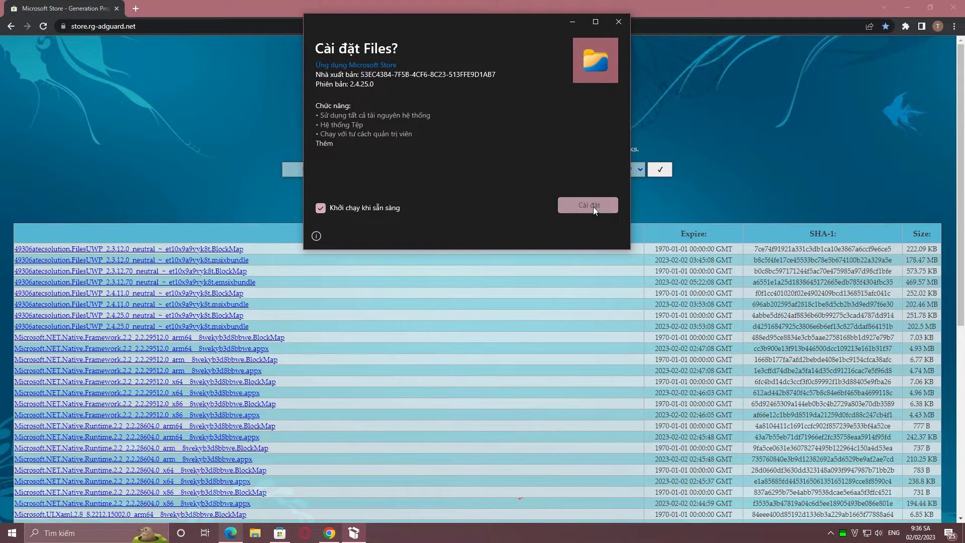
# Install Files 2.4.25.0 from the package and try to launch it
pyautogui.click(593, 206)
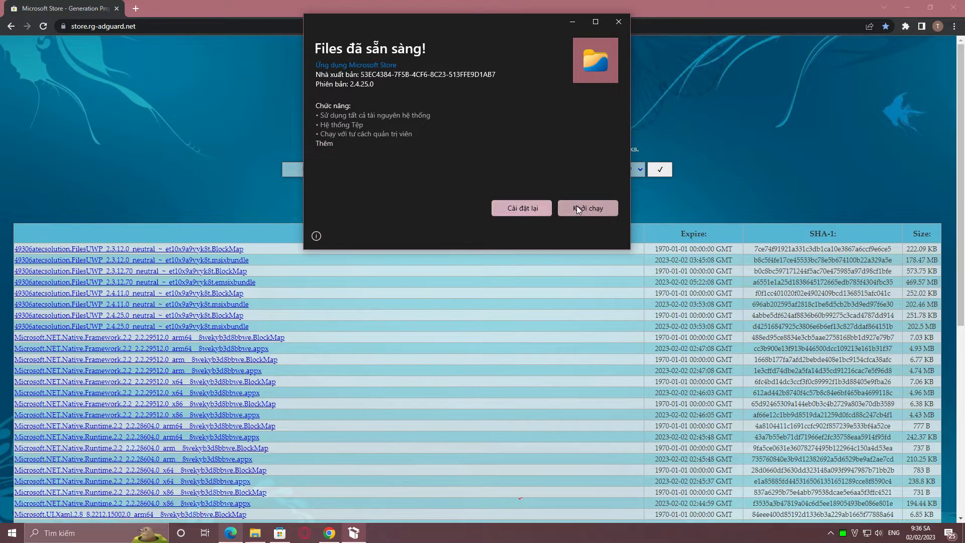
pyautogui.click(577, 206)
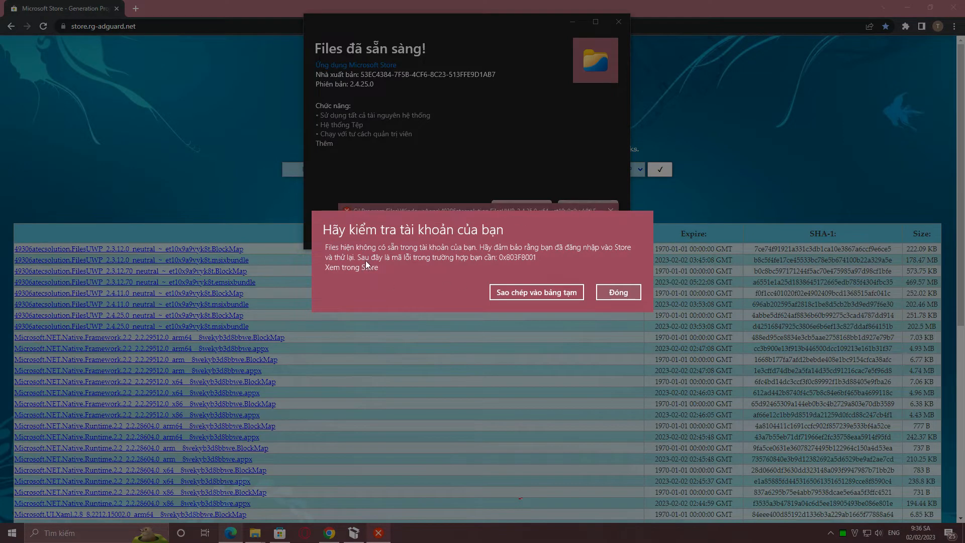
pyautogui.click(618, 292)
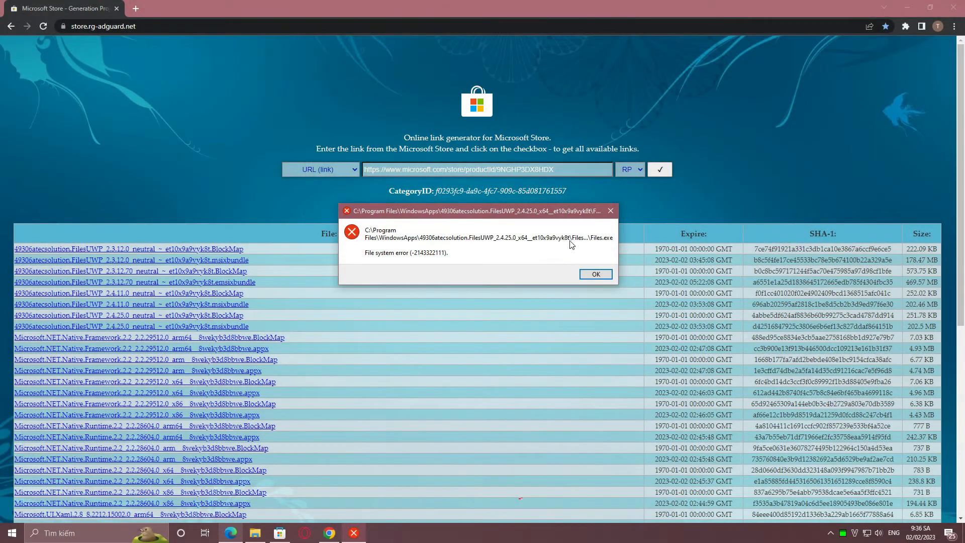
pyautogui.click(597, 274)
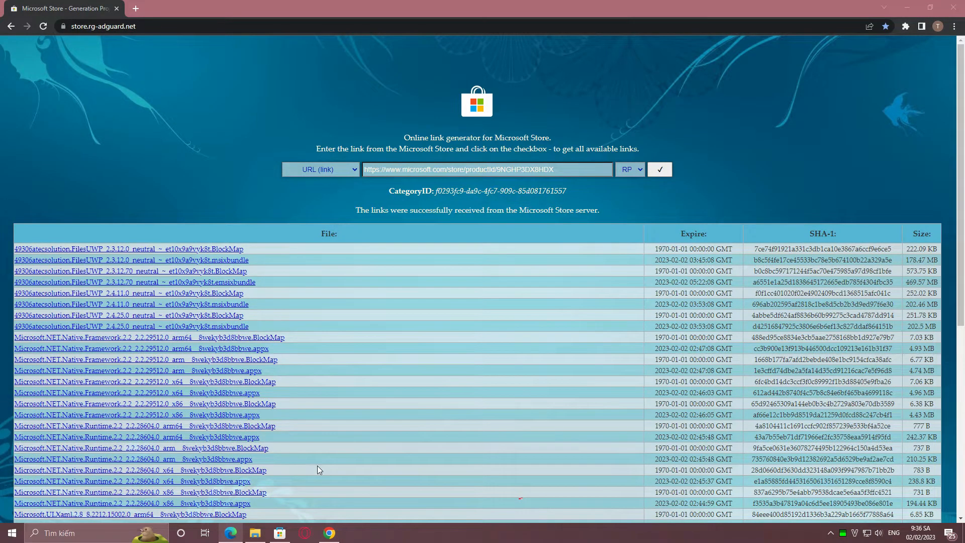
# Uninstall the recently added Files app from Windows
pyautogui.click(50, 533)
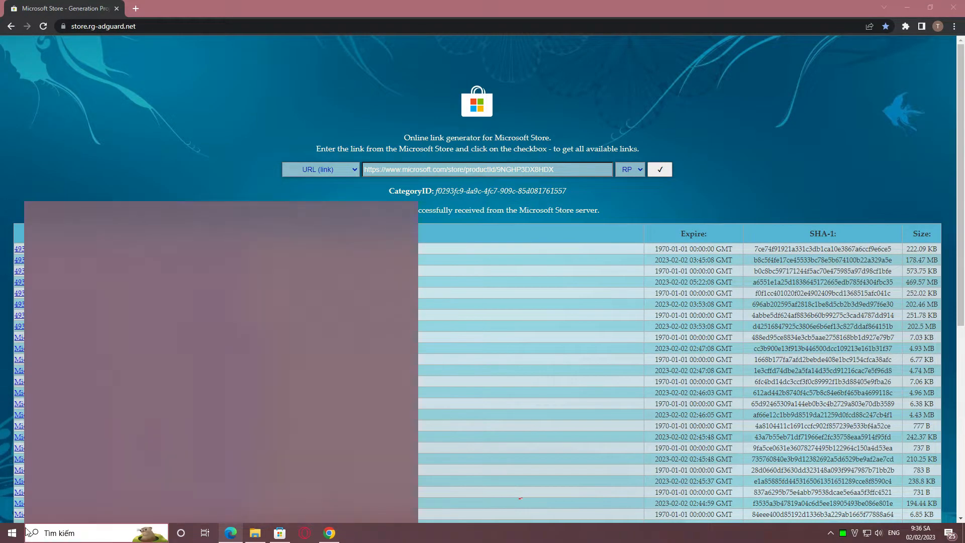
pyautogui.click(11, 533)
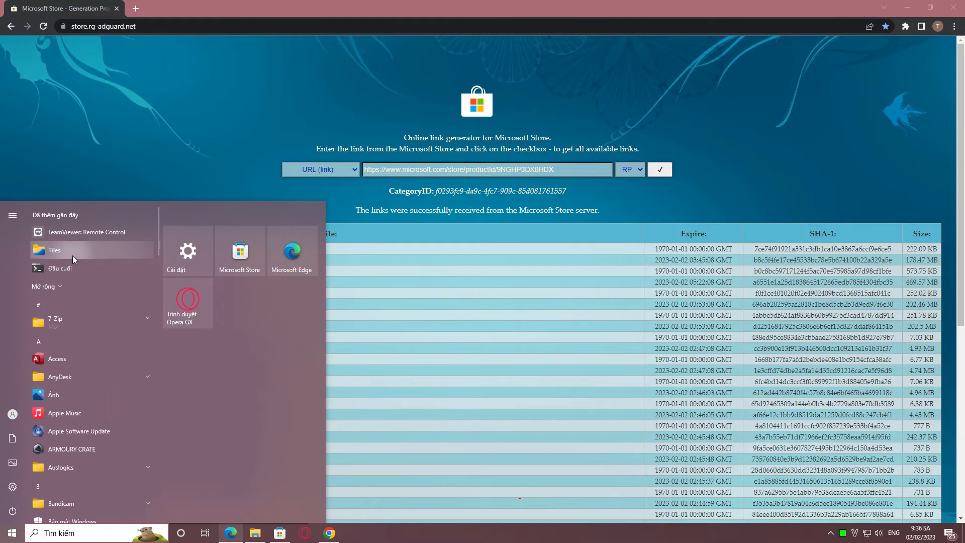
pyautogui.rightClick(72, 256)
pyautogui.click(103, 297)
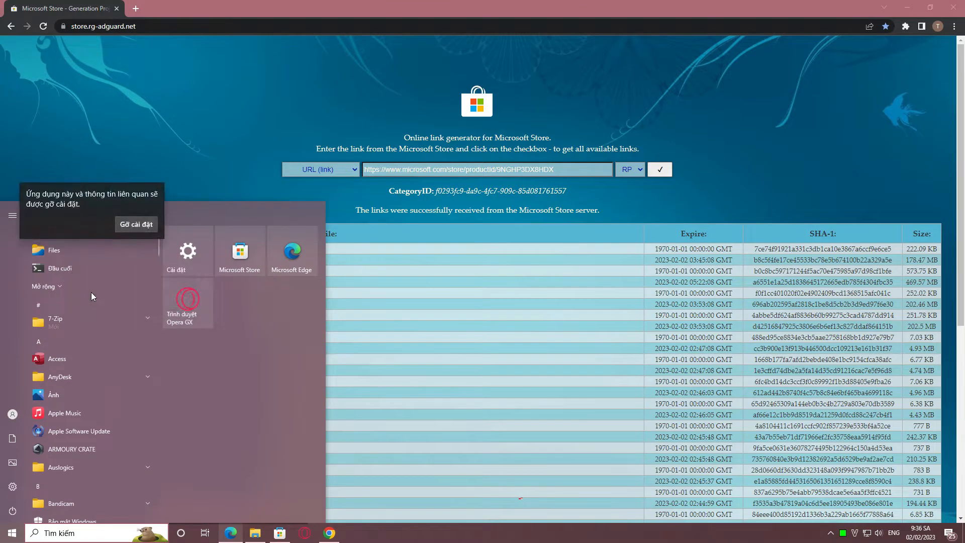
pyautogui.click(136, 225)
pyautogui.click(265, 537)
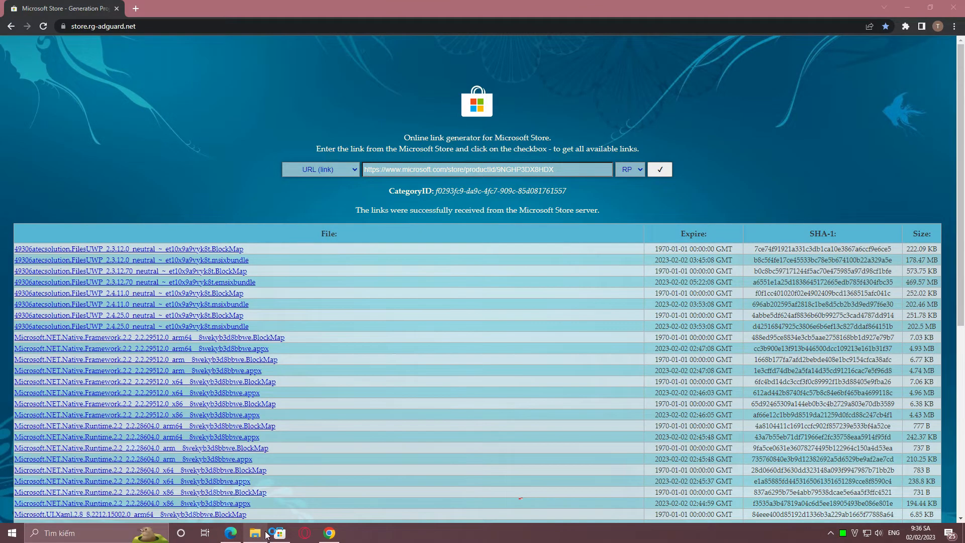
# Open 7-zip.org in a new browser tab and download the 64-bit x64 installer of 7-Zip 22.01
pyautogui.click(135, 9)
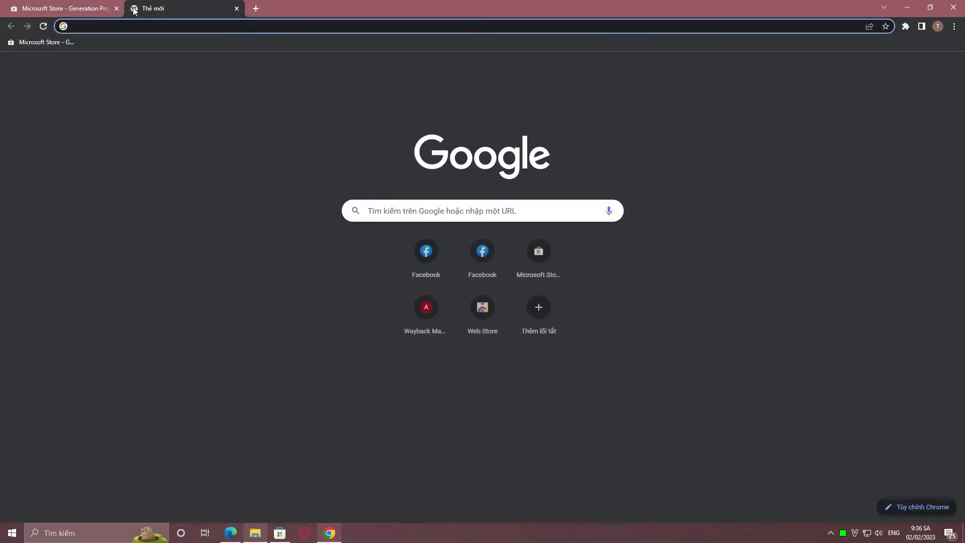
pyautogui.write('7z')
pyautogui.click(107, 58)
pyautogui.click(126, 146)
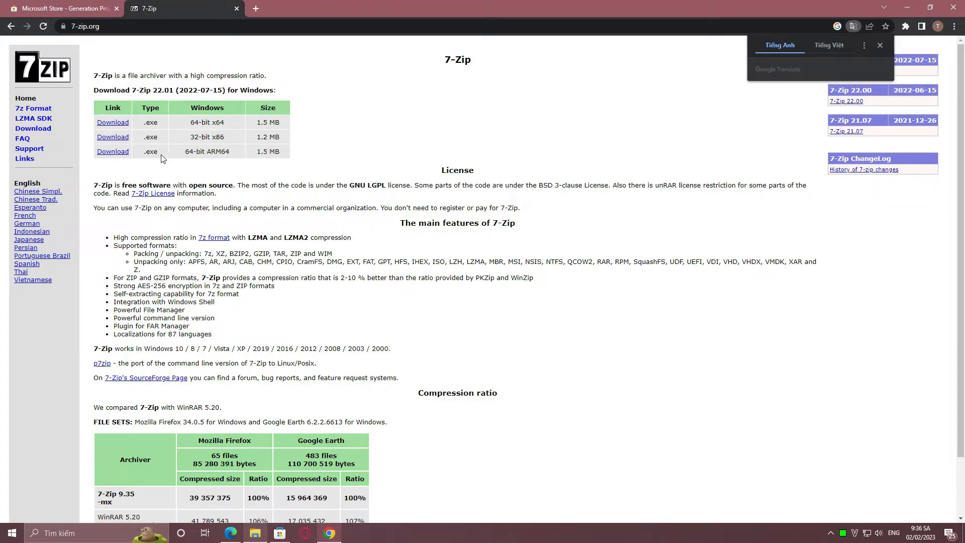
pyautogui.click(112, 123)
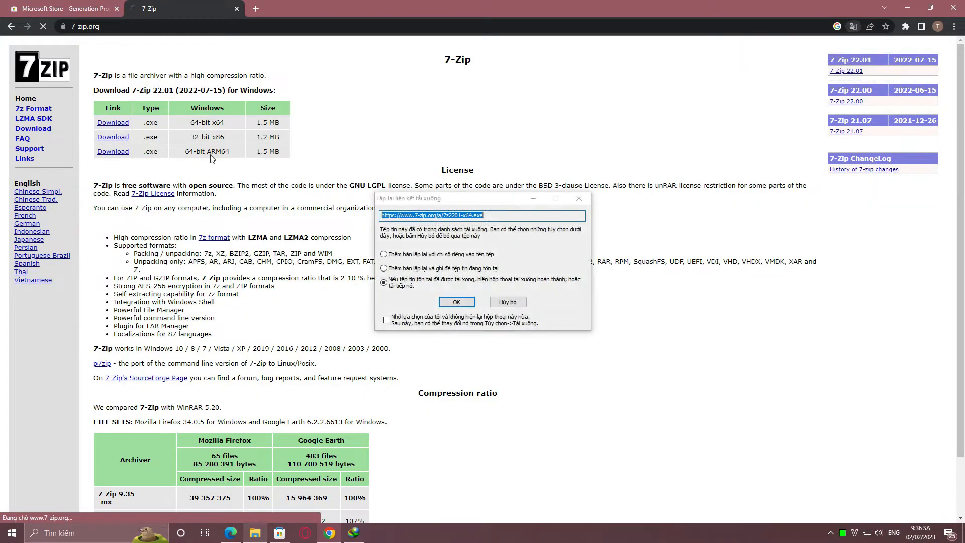
pyautogui.click(457, 303)
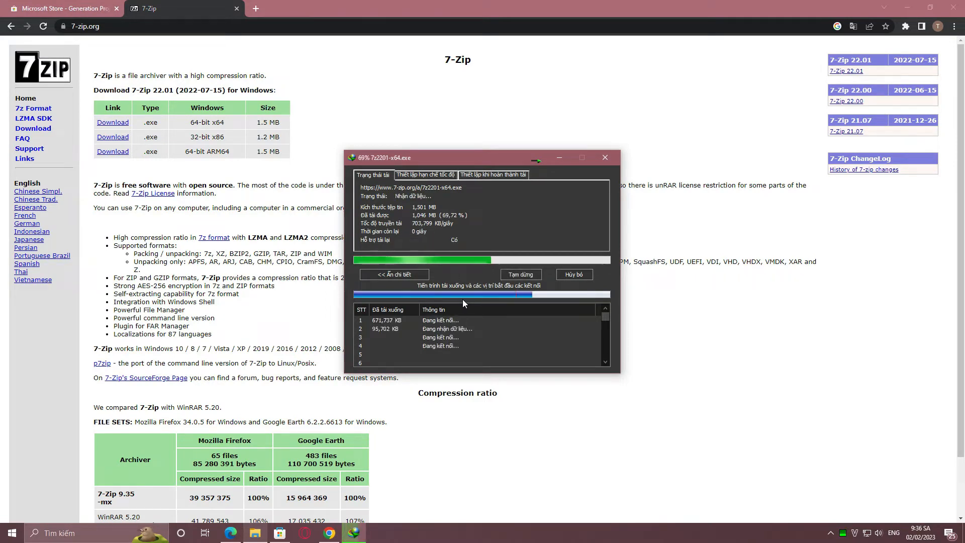
# Install 7-Zip 22.01 (x64) from the downloaded file, and close the 7-Zip page and the browser window
pyautogui.click(409, 297)
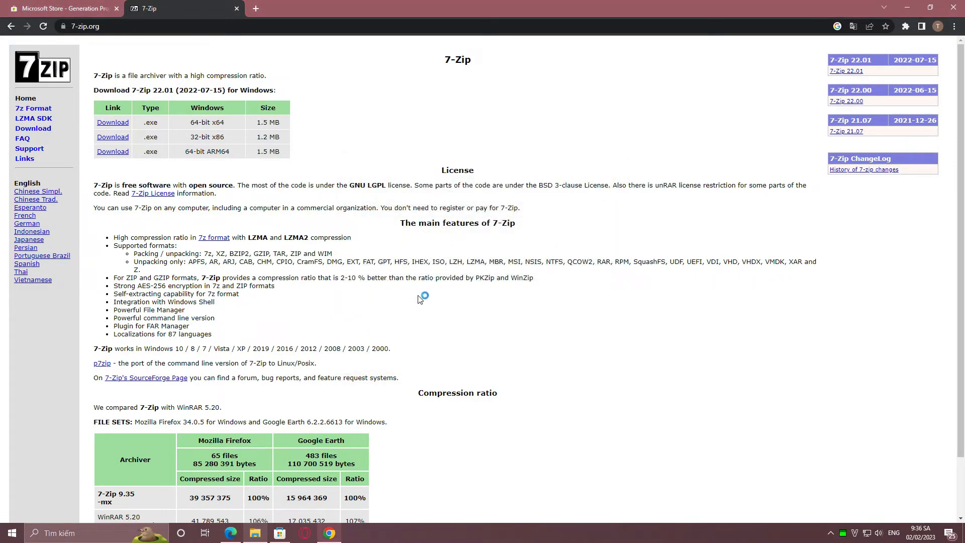
pyautogui.click(464, 296)
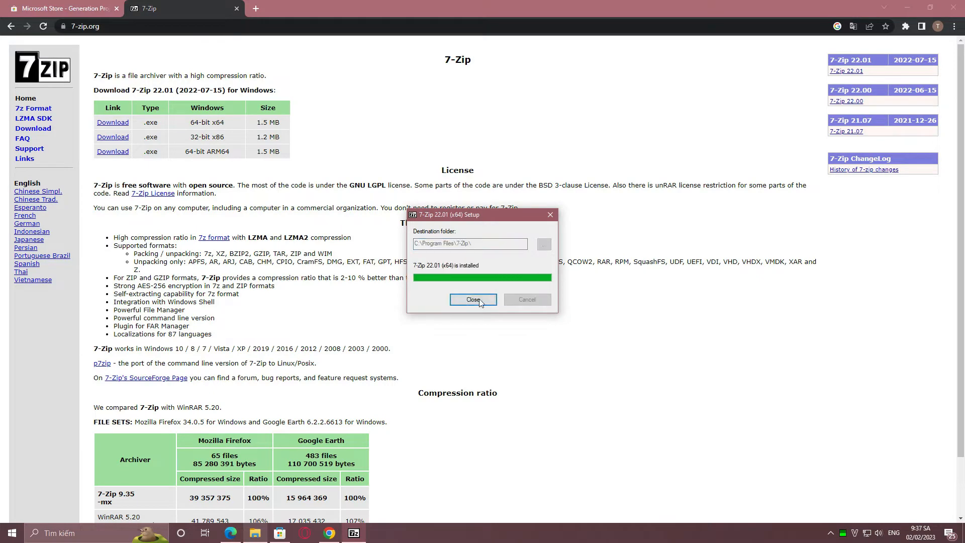
pyautogui.click(464, 297)
pyautogui.click(237, 9)
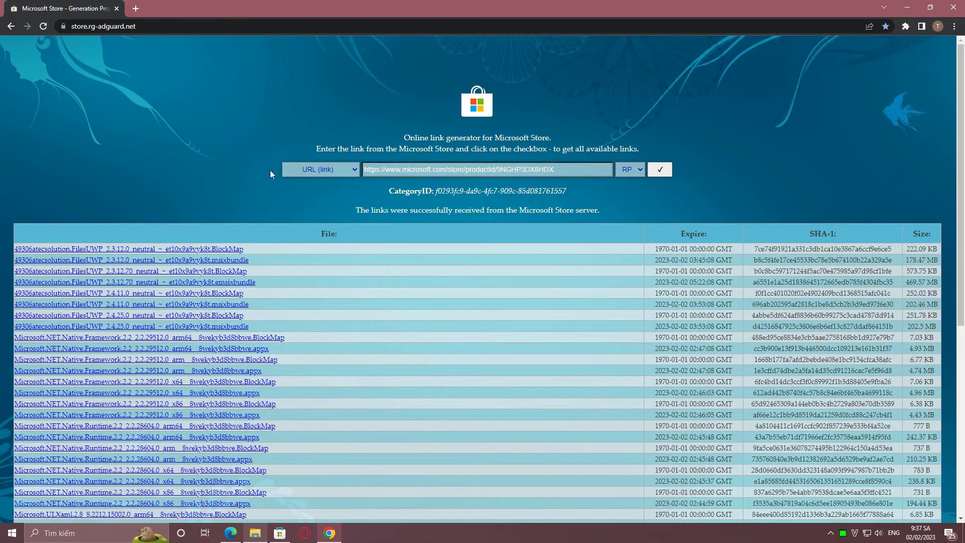
pyautogui.click(953, 7)
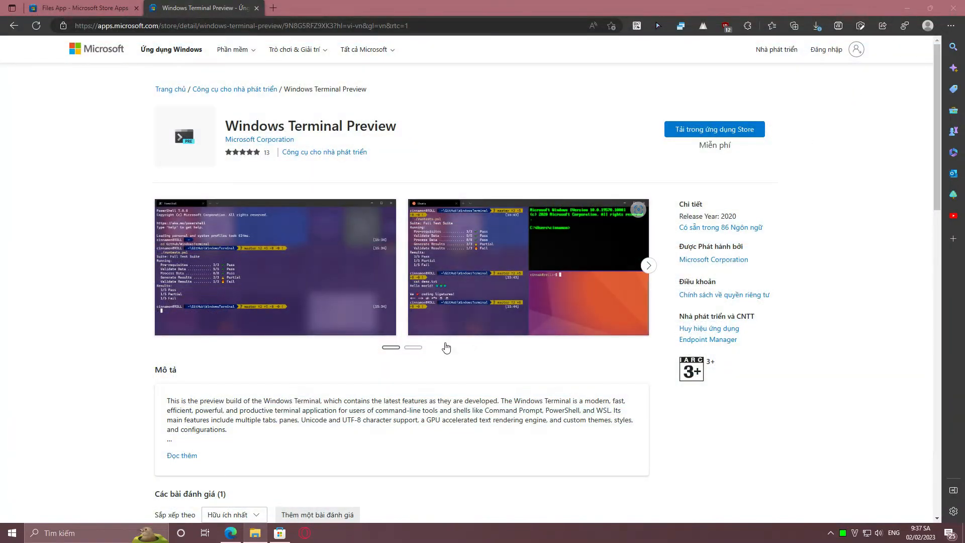
# In D:\Downloads, extract the FilesUWP 2.4.25.0 Msixbundle with 7-Zip into a folder named after it
pyautogui.click(255, 533)
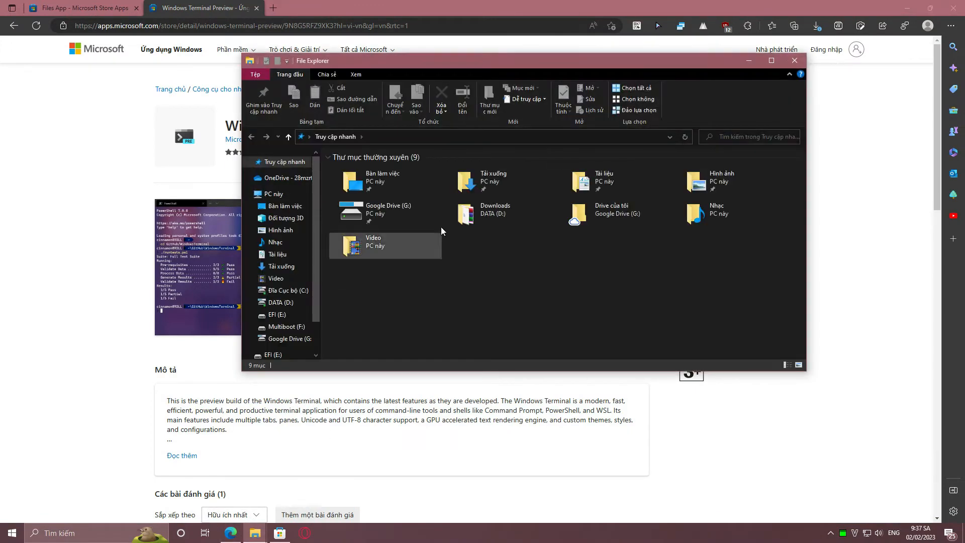
pyautogui.click(281, 303)
pyautogui.doubleClick(372, 210)
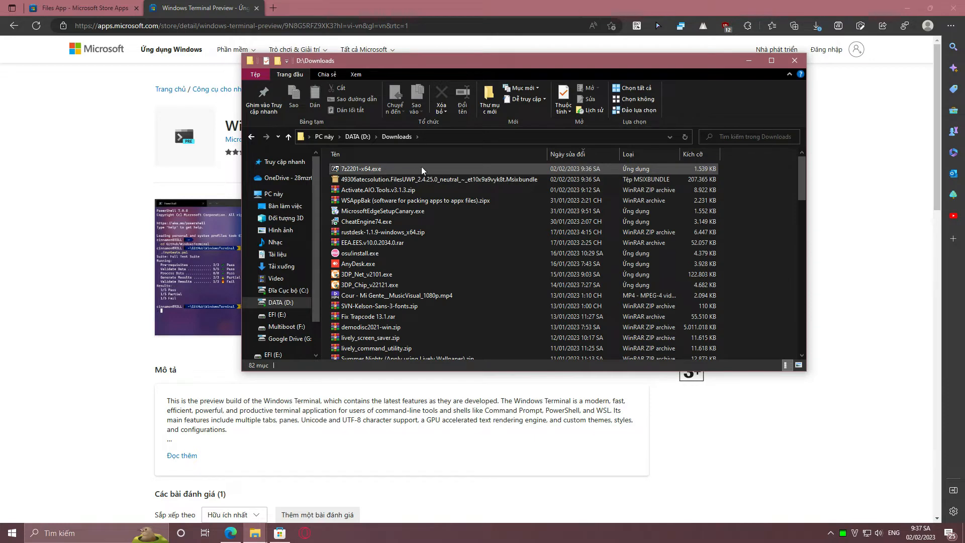
pyautogui.click(397, 180)
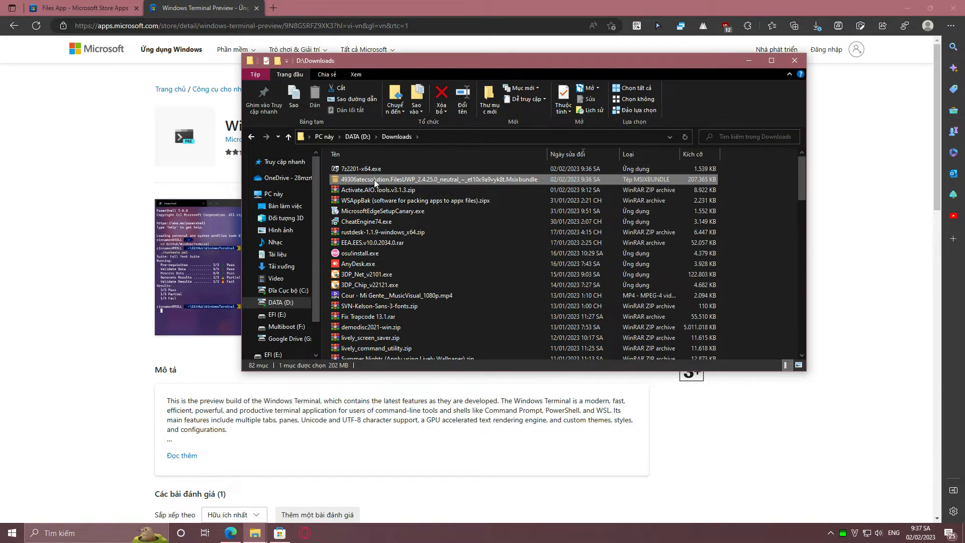
pyautogui.rightClick(374, 182)
pyautogui.moveTo(394, 237)
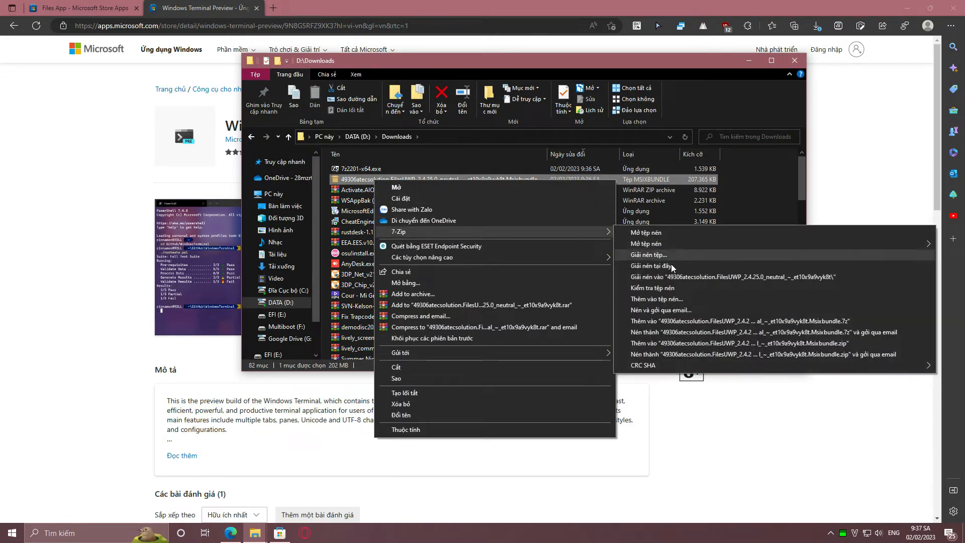
pyautogui.click(672, 266)
# Open the extracted FilesUWP folder and extract Files.Package_2.4.25.0_x64.msix with 7-Zip into its own subfolder
pyautogui.scroll(-6, 616, 249)
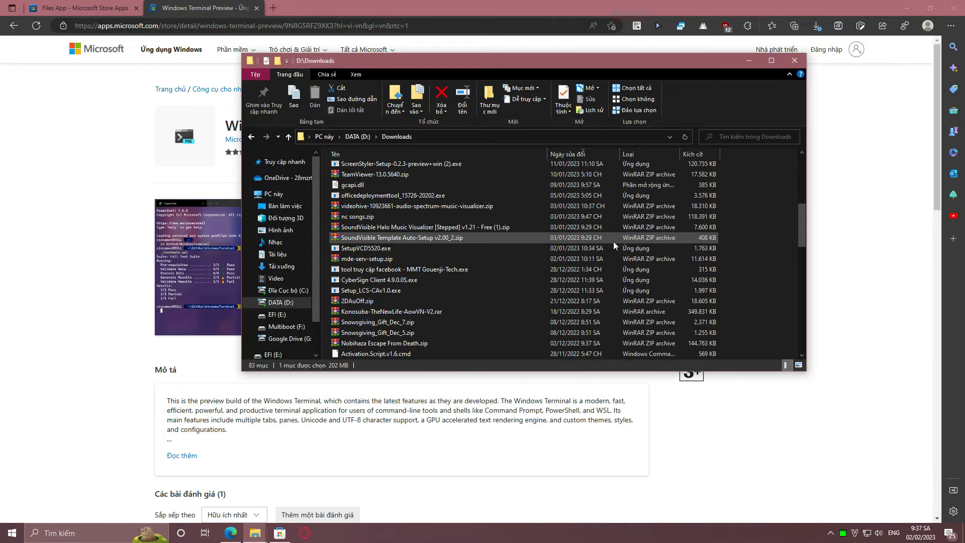
pyautogui.scroll(-5, 613, 246)
pyautogui.doubleClick(397, 292)
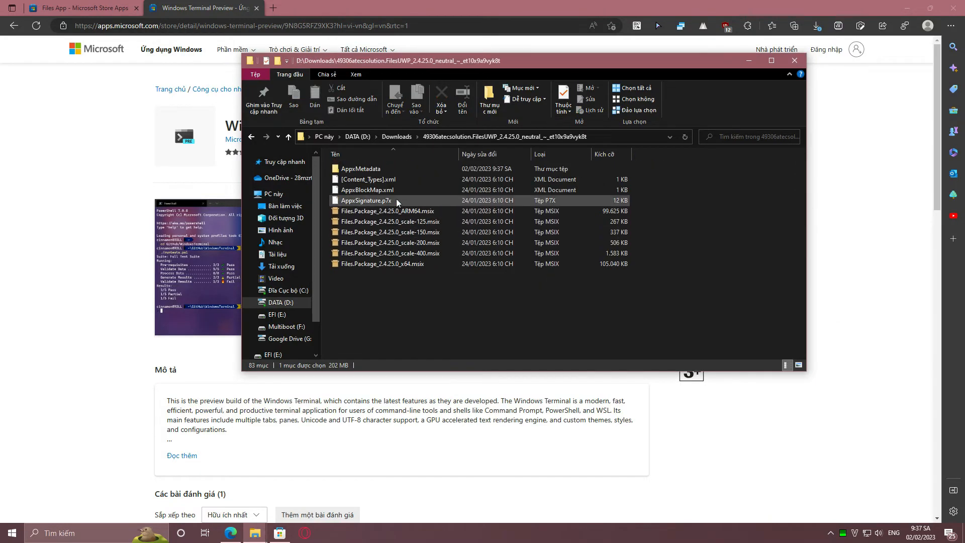
pyautogui.click(397, 264)
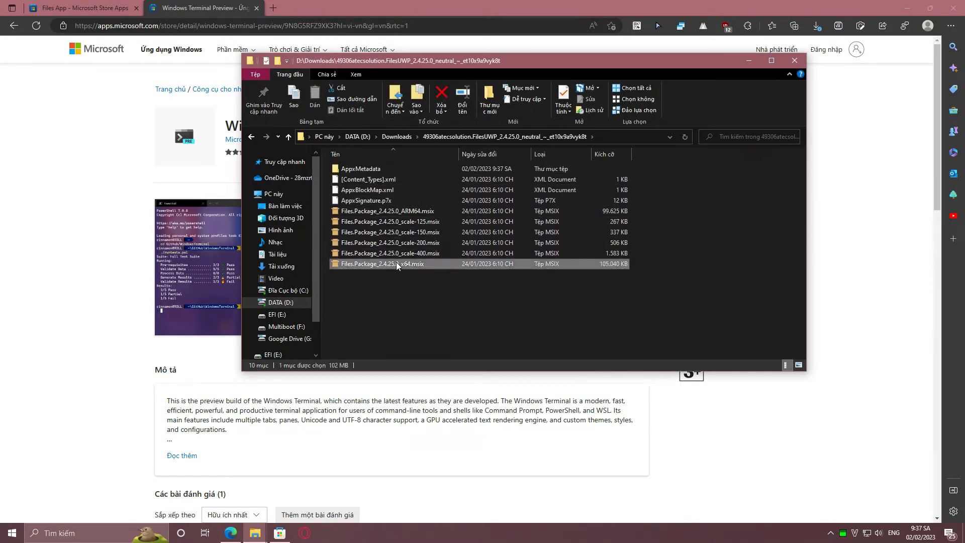
pyautogui.rightClick(397, 265)
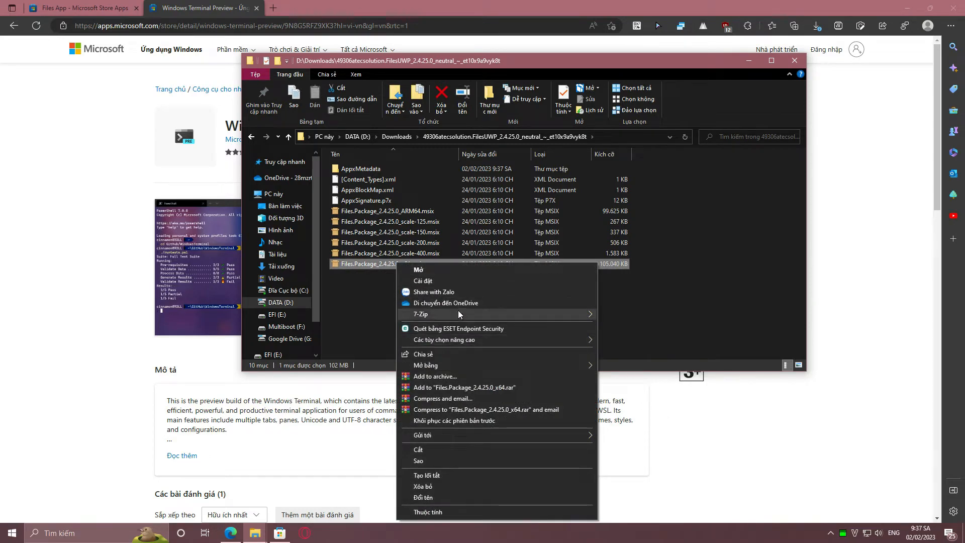
pyautogui.moveTo(458, 314)
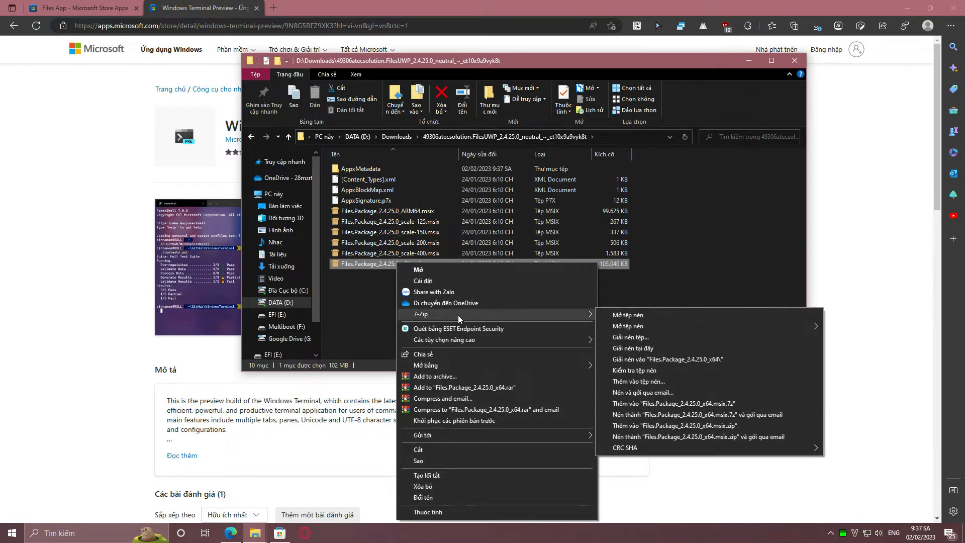
pyautogui.click(651, 360)
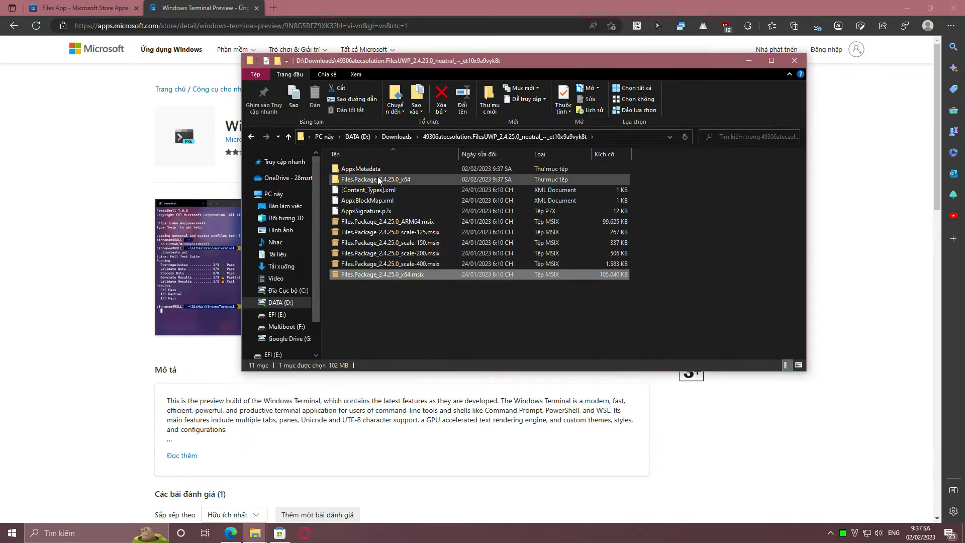
# Open the extracted Files.Package_2.4.25.0_x64 folder and open its AppxManifest.xml in Notepad
pyautogui.doubleClick(379, 180)
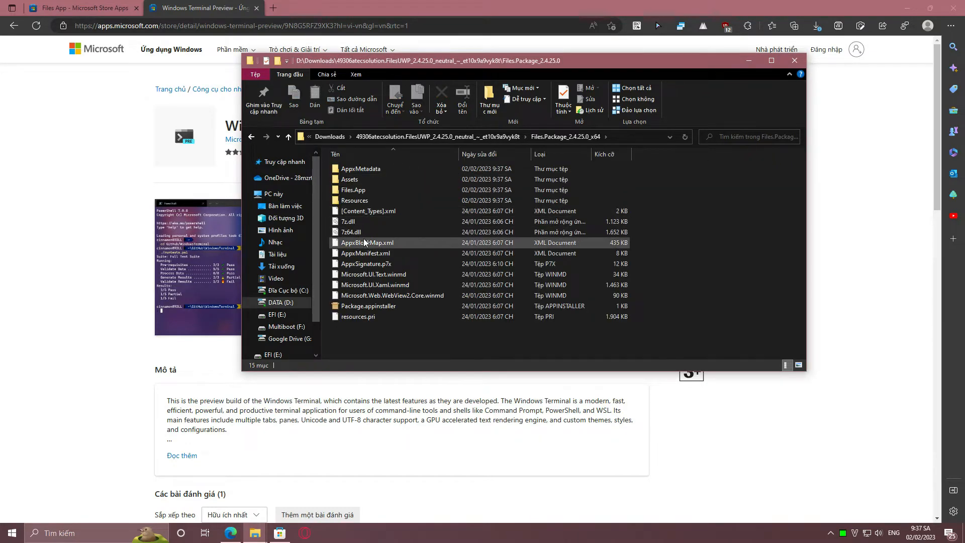
pyautogui.rightClick(392, 254)
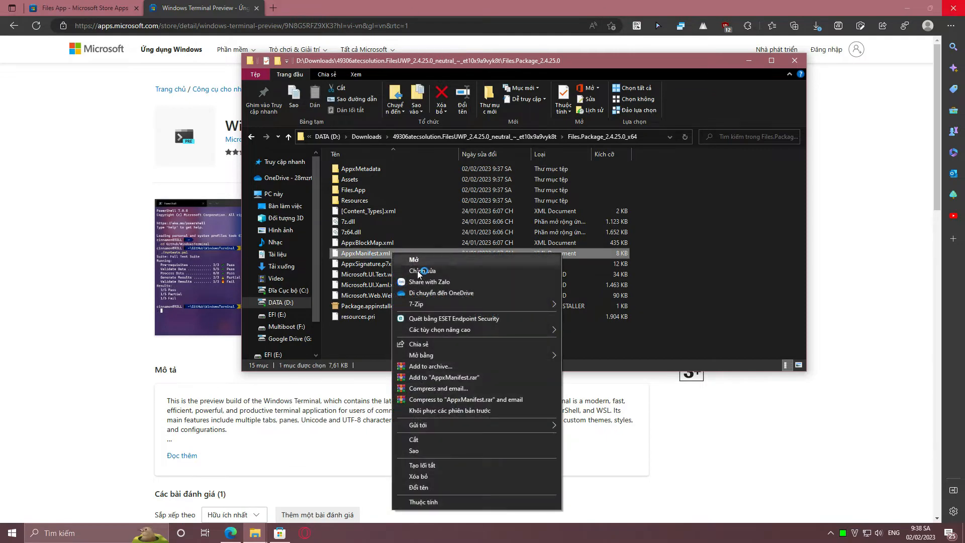
pyautogui.moveTo(437, 355)
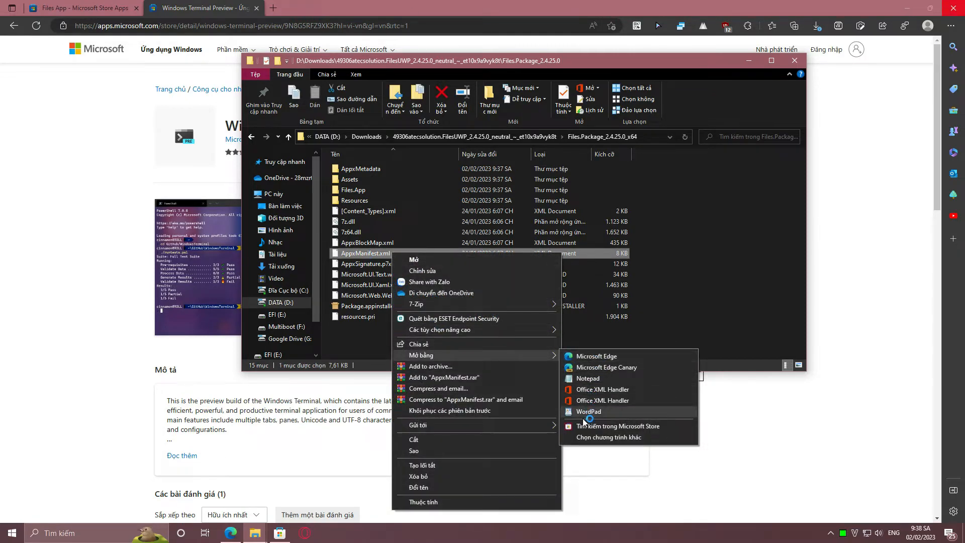
pyautogui.click(588, 378)
pyautogui.click(408, 81)
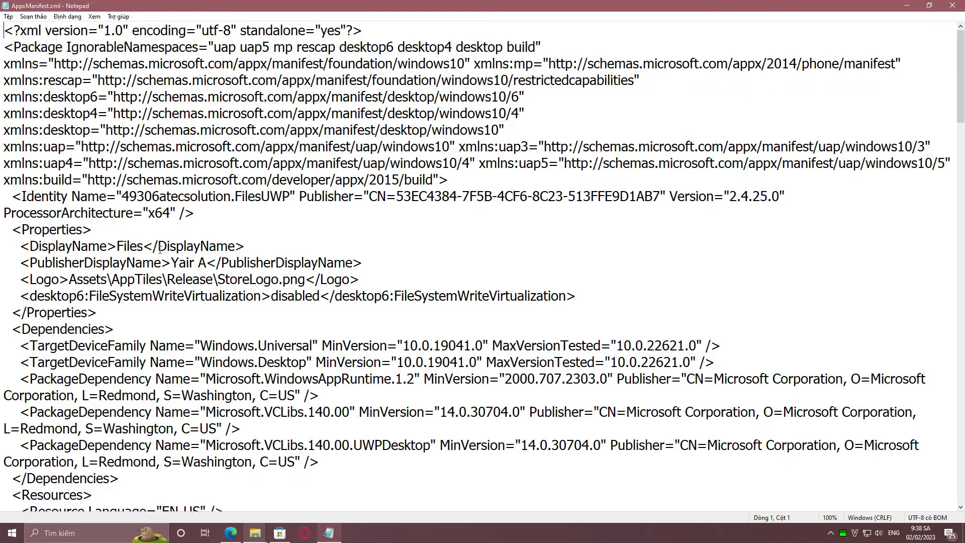
# Change the DisplayName in the manifest's Properties section to "Files Windows 11"
pyautogui.moveTo(360, 262); pyautogui.dragTo(19, 247)
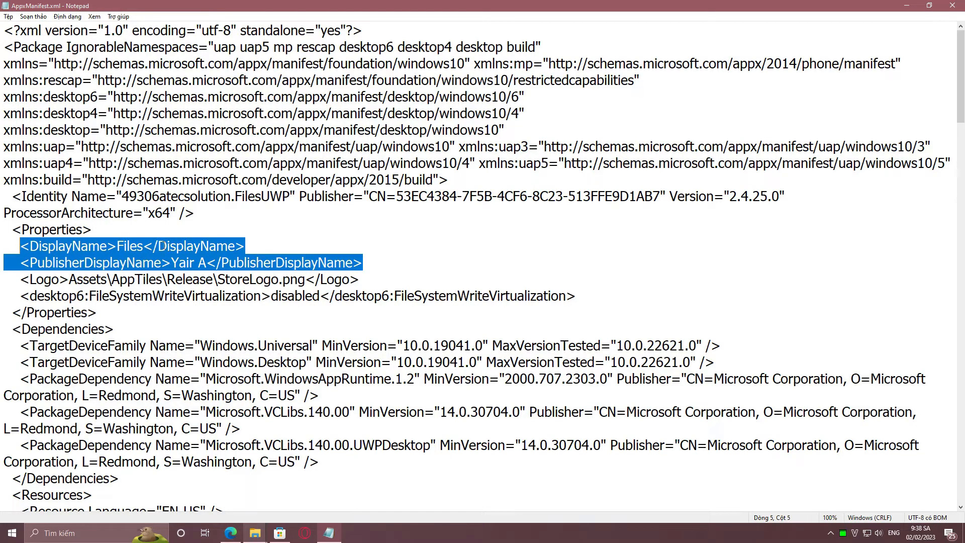
pyautogui.click(143, 247)
pyautogui.write('Window')
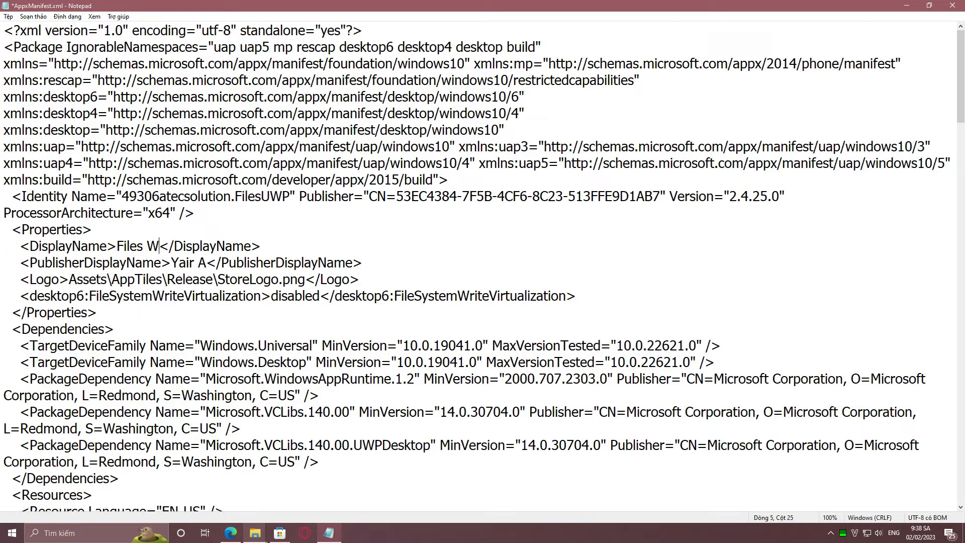
pyautogui.write('s 11')
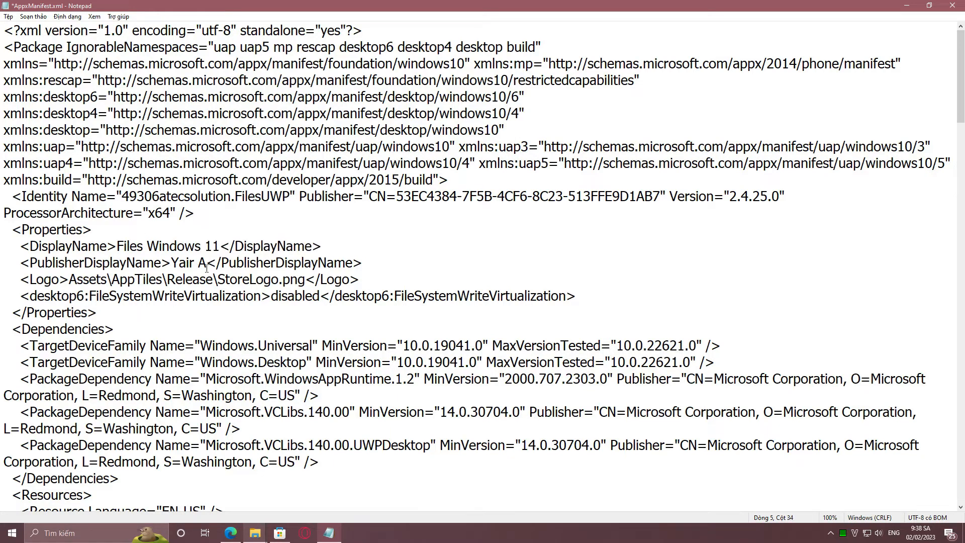
# Replace the PublisherDisplayName value with Pikapoo1357
pyautogui.press('BackSpace')
pyautogui.press('BackSpace')
pyautogui.press('BackSpace')
pyautogui.press('BackSpace')
pyautogui.press('BackSpace')
pyautogui.press('BackSpace')
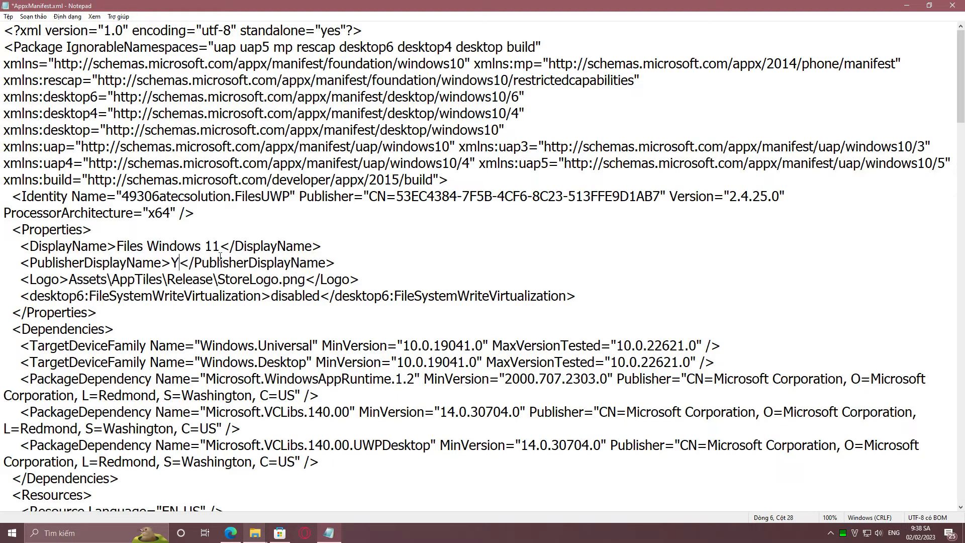
pyautogui.write('Pikapoo')
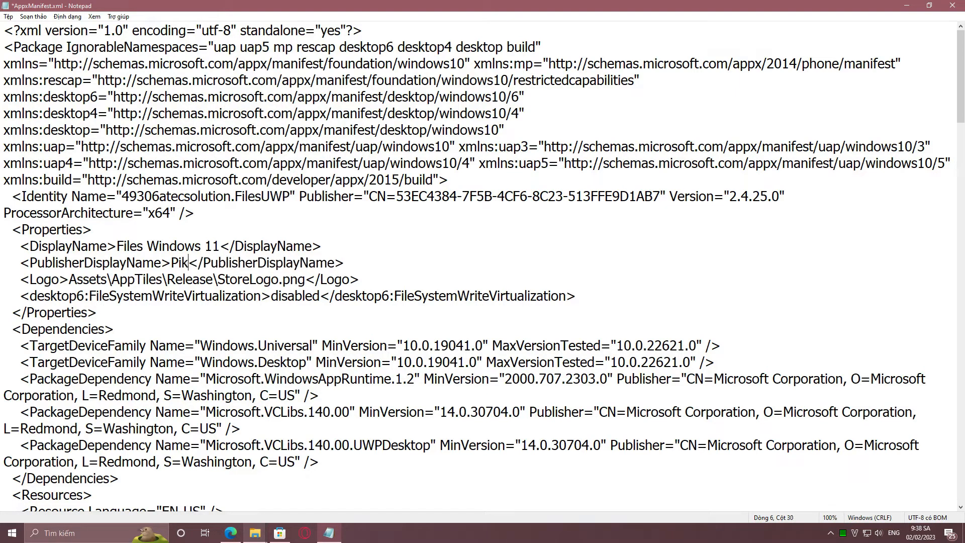
pyautogui.write('1357')
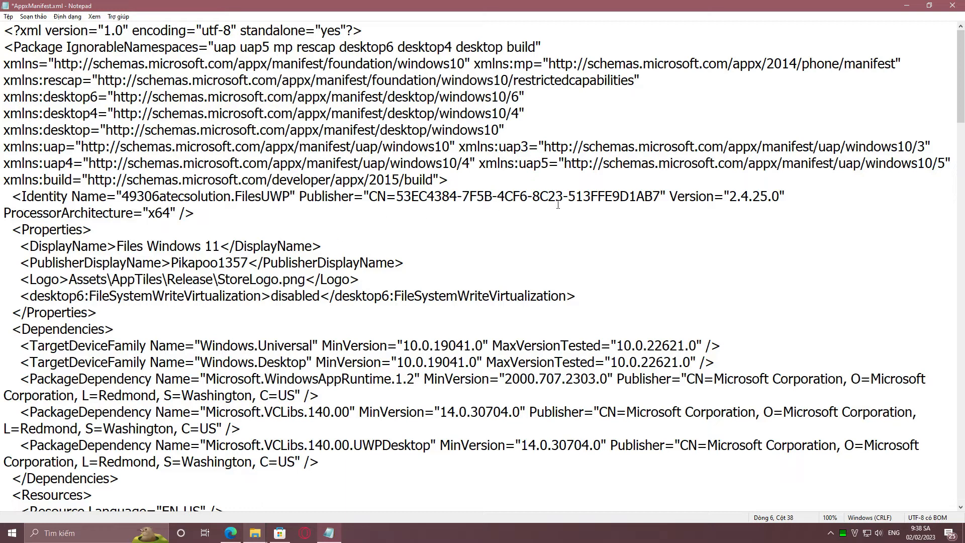
# Replace the Publisher ID after "CN=" in the Identity element with Pikapoo1357
pyautogui.moveTo(660, 198); pyautogui.dragTo(395, 196)
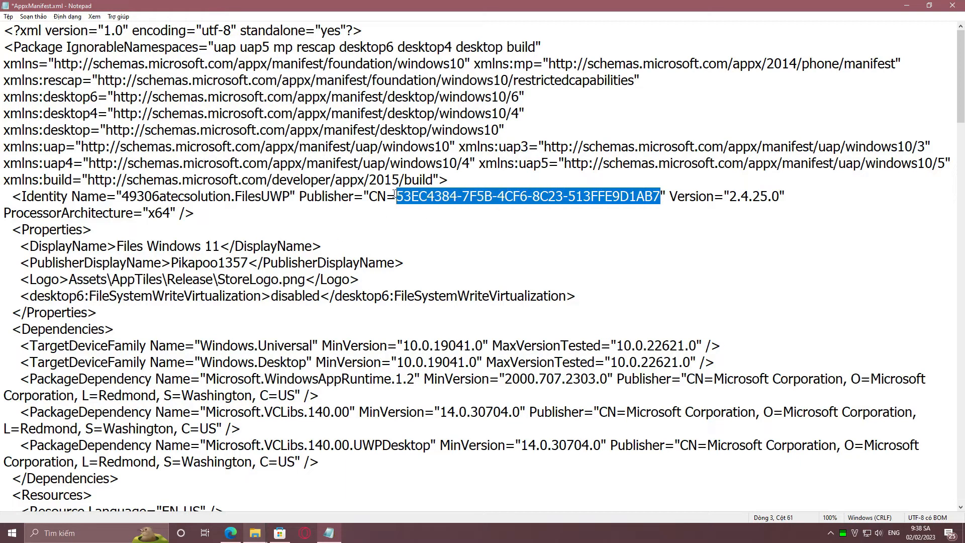
pyautogui.press('BackSpace')
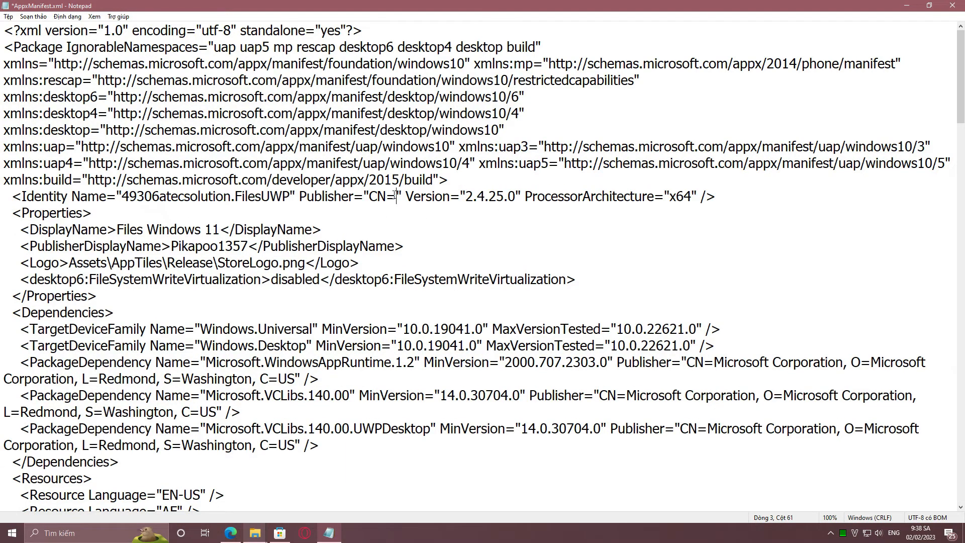
pyautogui.write('Pikapoo1357')
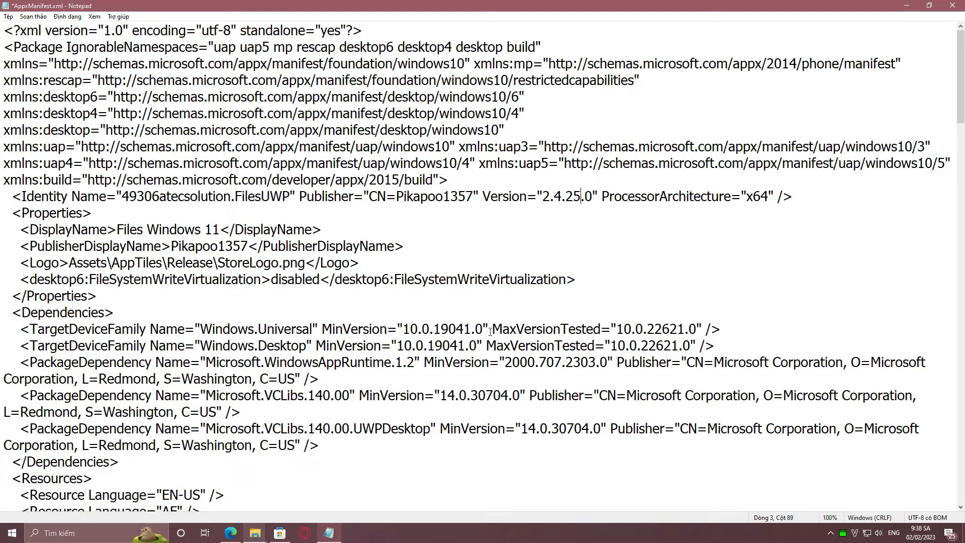
# Set MinVersion to 10.0.0.0 for both the Windows.Universal and Windows.Desktop target families, and save and close the manifest
pyautogui.moveTo(468, 330); pyautogui.dragTo(432, 331)
pyautogui.press('BackSpace')
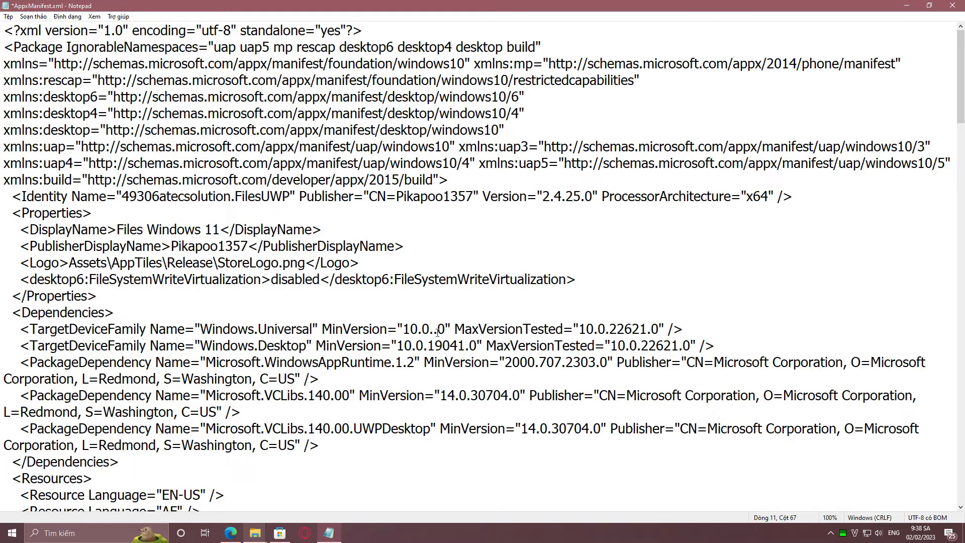
pyautogui.write('0')
pyautogui.moveTo(465, 346); pyautogui.dragTo(423, 346)
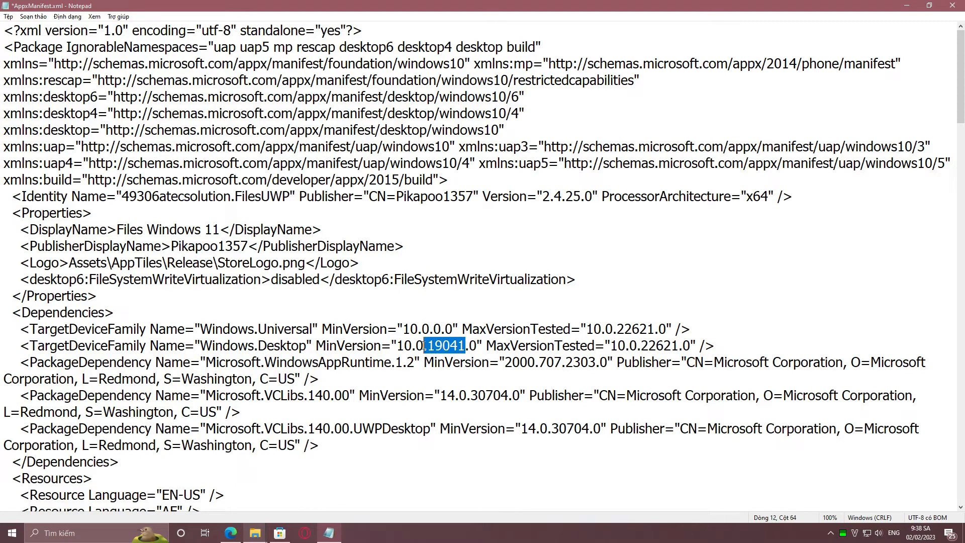
pyautogui.press('BackSpace')
pyautogui.write('0')
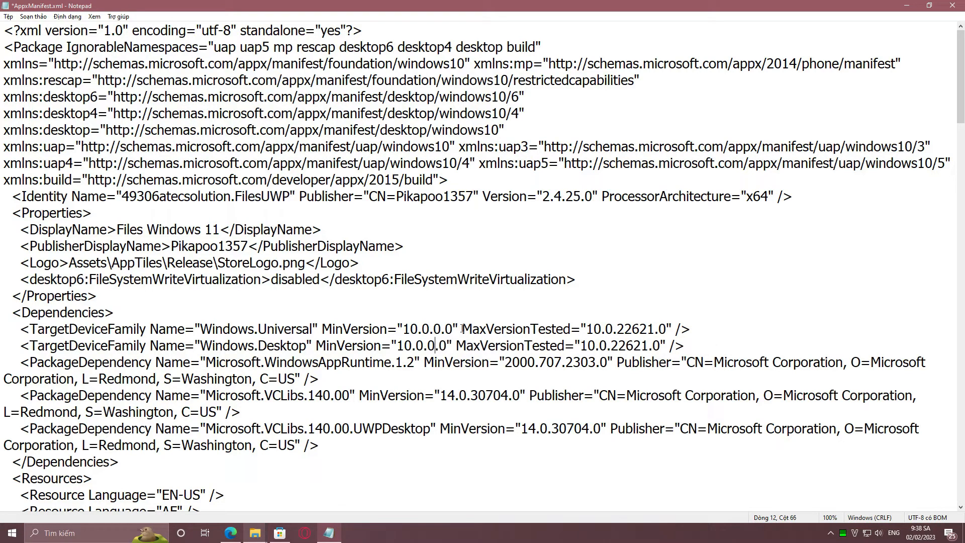
pyautogui.click(952, 6)
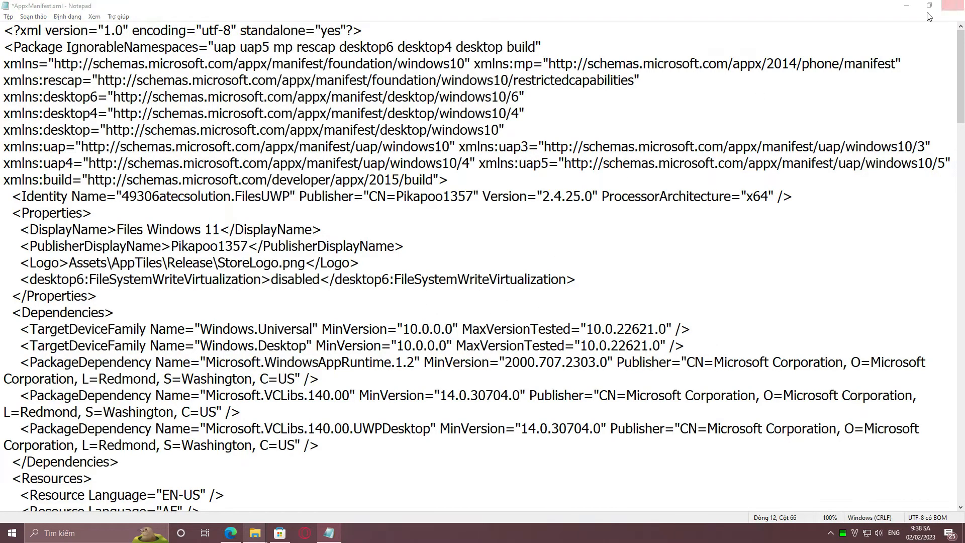
pyautogui.click(452, 280)
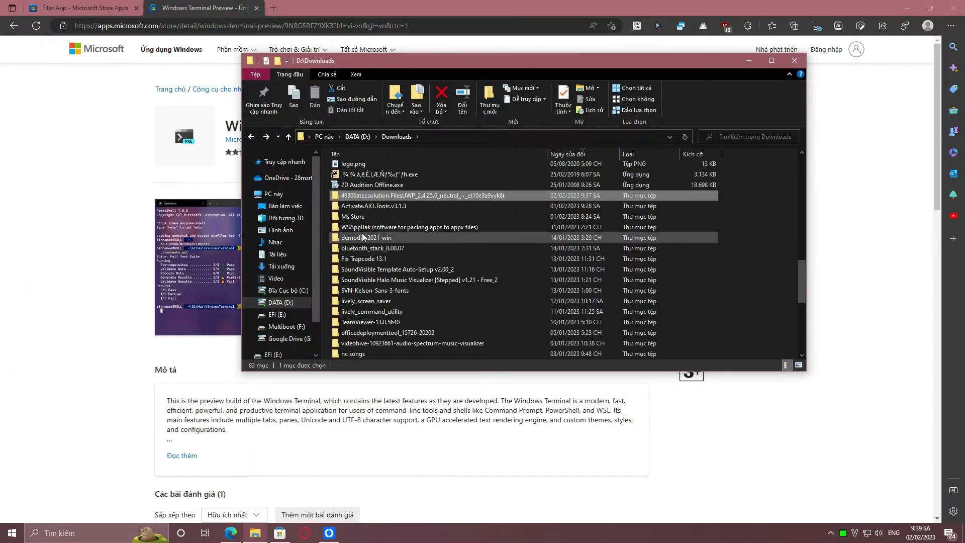
# Run WSAppBak from its folder in Downloads and enter the extracted Files.Package_2.4.25.0_x64 folder as the app path
pyautogui.doubleClick(364, 230)
pyautogui.doubleClick(353, 182)
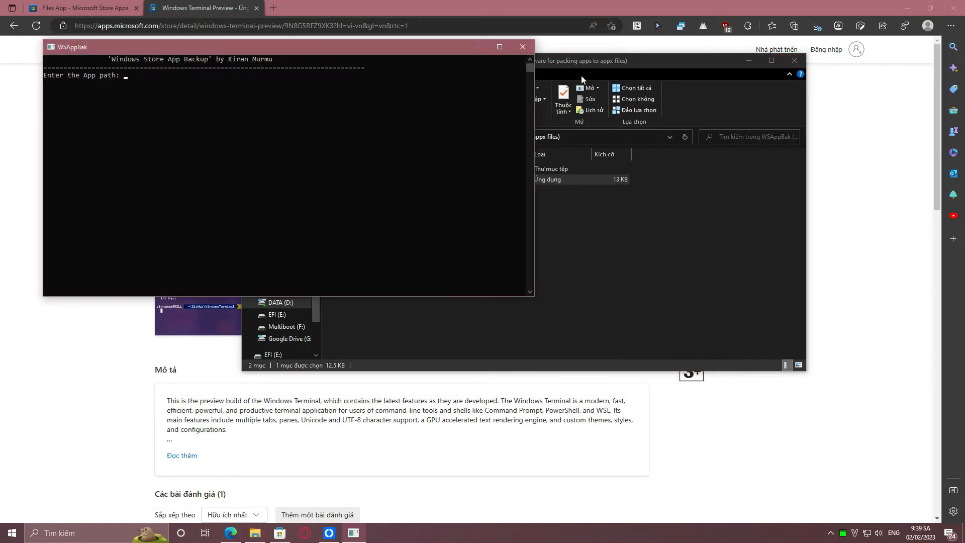
pyautogui.click(578, 77)
pyautogui.click(251, 140)
pyautogui.scroll(1, 361, 239)
pyautogui.scroll(-2, 361, 239)
pyautogui.doubleClick(362, 291)
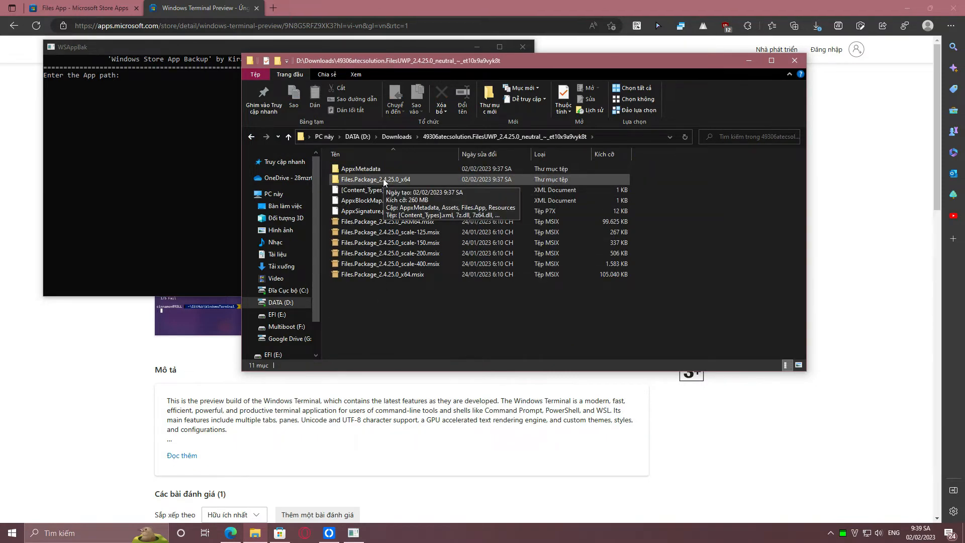
pyautogui.moveTo(383, 181); pyautogui.dragTo(211, 174)
pyautogui.moveTo(158, 152); pyautogui.dragTo(158, 152)
pyautogui.click(175, 99)
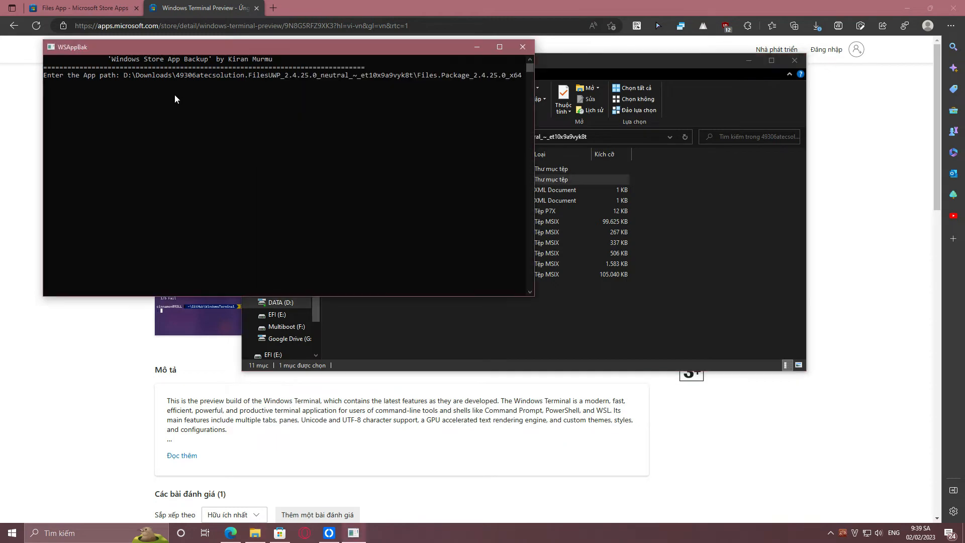
# Build and sign the package with output path D:\Downloads\Ms Store and no private key password, and exit WSAppBak
pyautogui.click(567, 63)
pyautogui.click(251, 137)
pyautogui.scroll(-1, 378, 251)
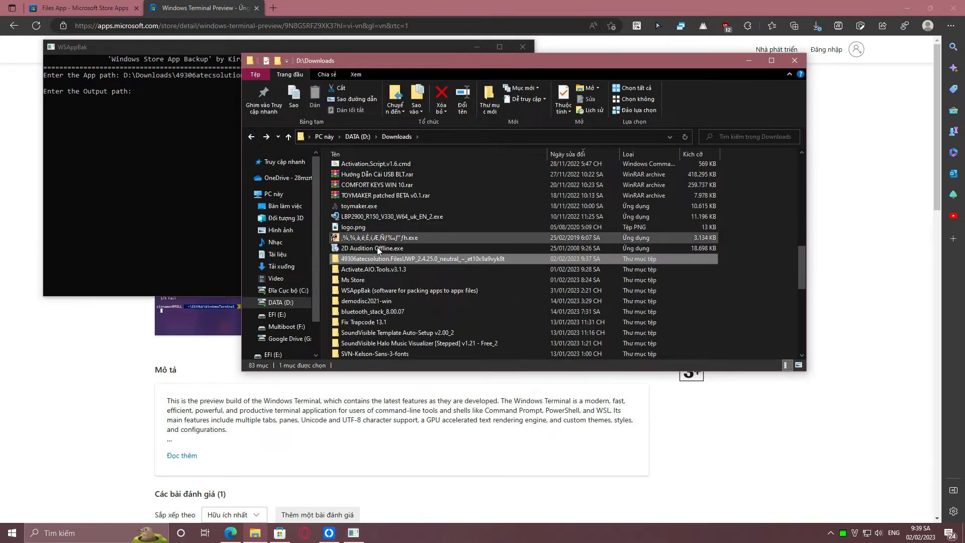
pyautogui.doubleClick(353, 279)
pyautogui.click(456, 133)
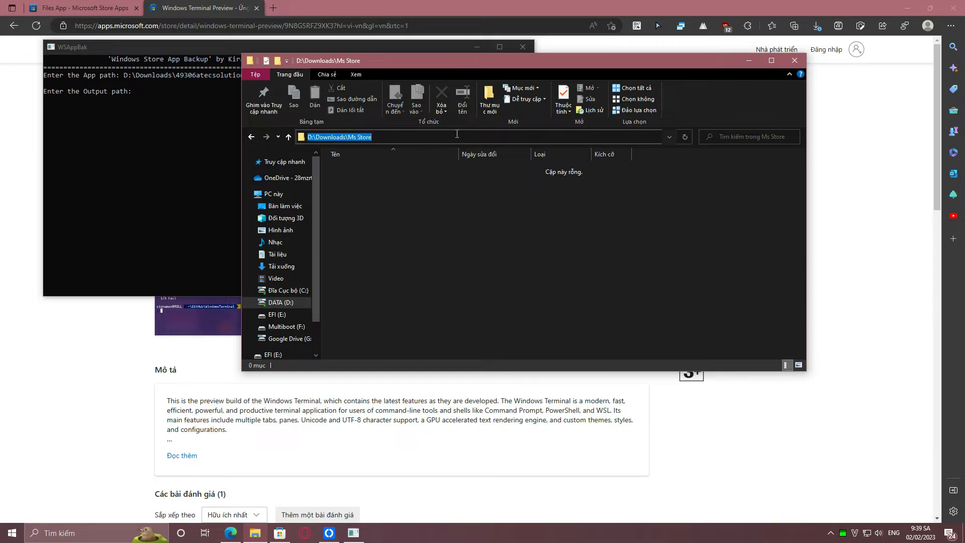
pyautogui.rightClick(457, 134)
pyautogui.click(474, 166)
pyautogui.click(174, 120)
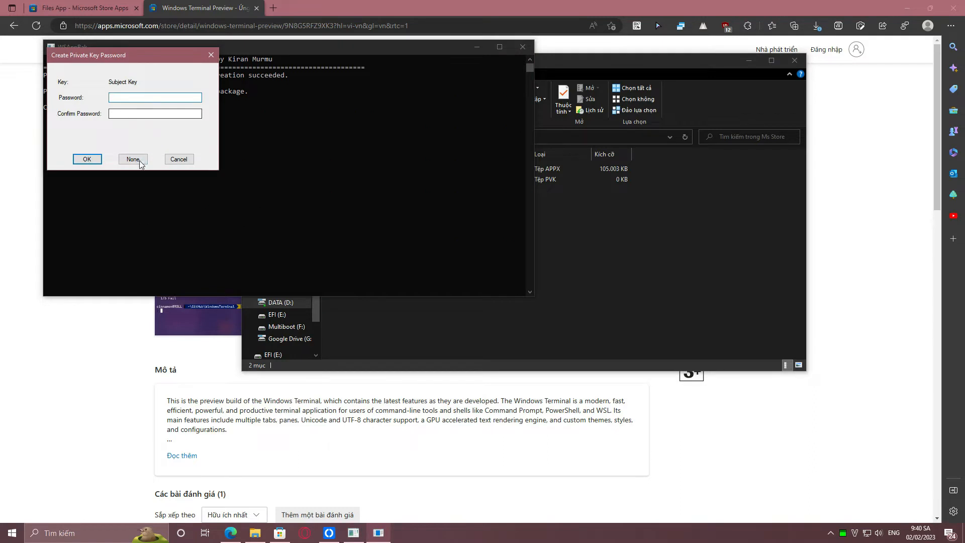
pyautogui.click(139, 162)
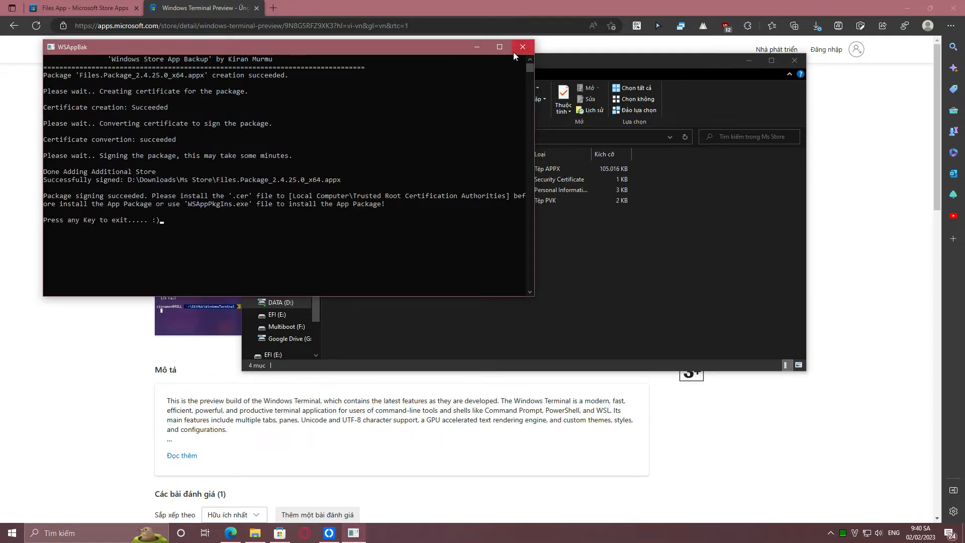
pyautogui.press('Return')
# Close the appx installer after trying it, and import Files.Package_2.4.25.0_x64.cer into the Trusted Root Certification Authorities store
pyautogui.doubleClick(411, 173)
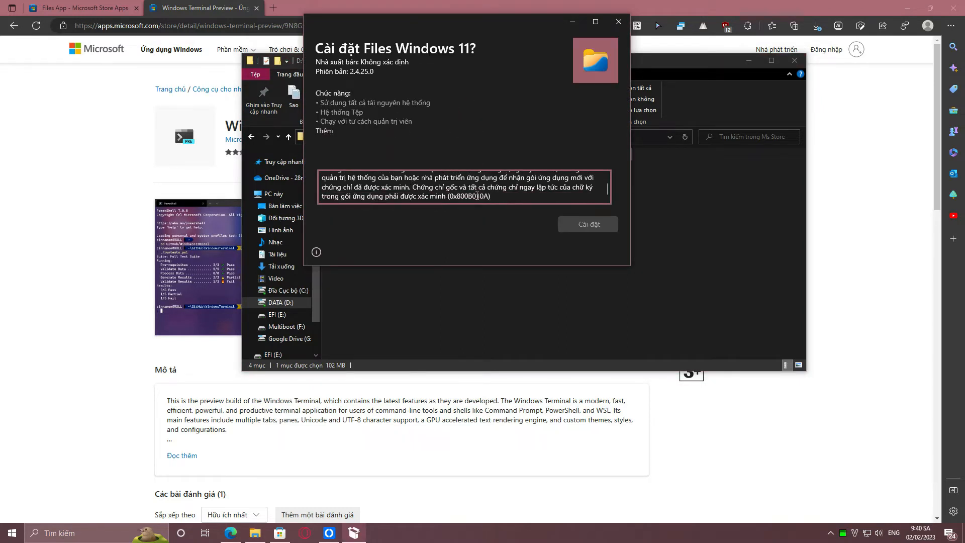
pyautogui.click(618, 22)
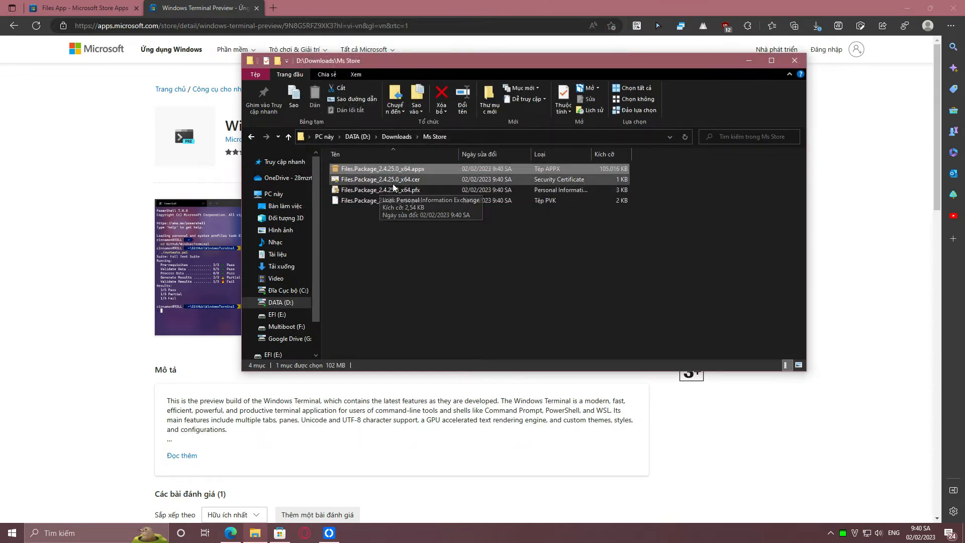
pyautogui.doubleClick(371, 179)
pyautogui.click(143, 221)
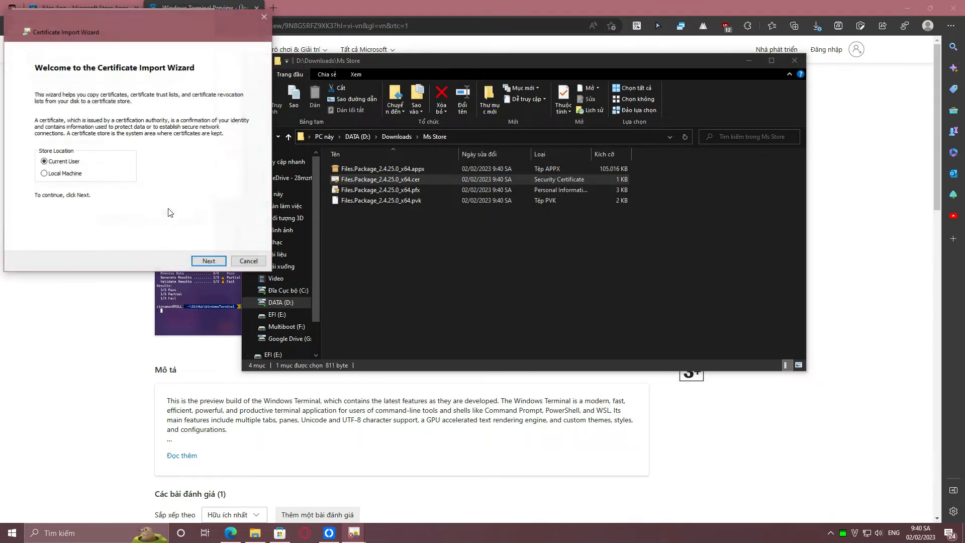
pyautogui.click(201, 259)
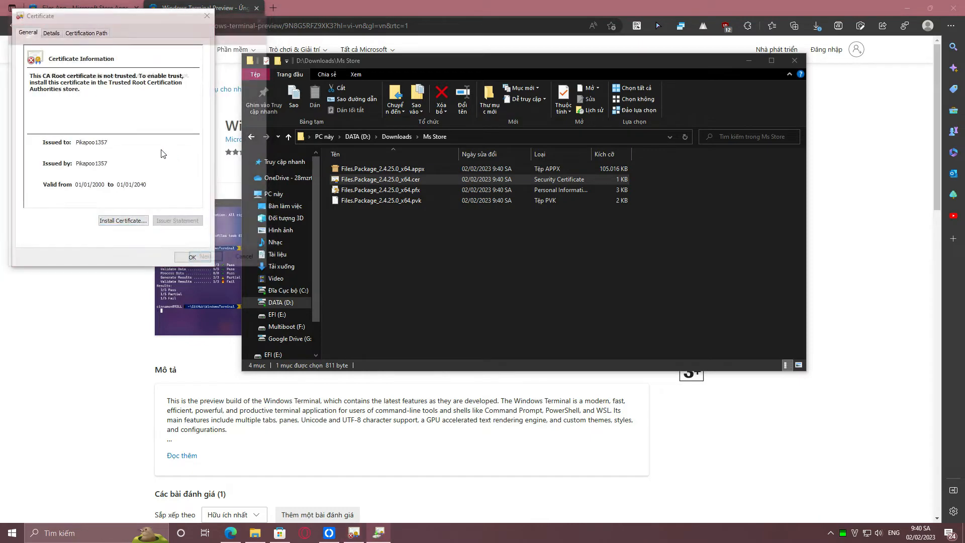
pyautogui.click(134, 132)
pyautogui.click(216, 154)
pyautogui.click(76, 79)
pyautogui.click(79, 146)
pyautogui.click(207, 261)
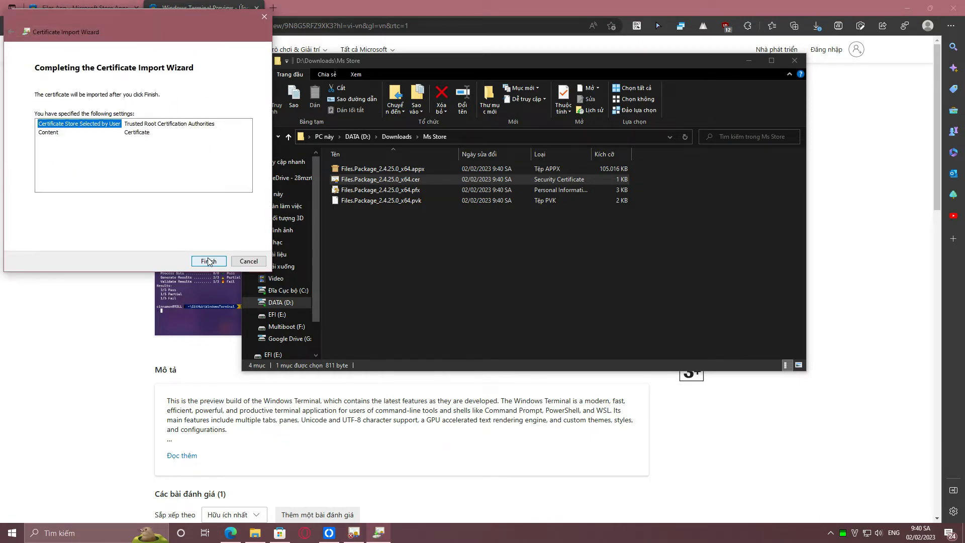
pyautogui.click(208, 262)
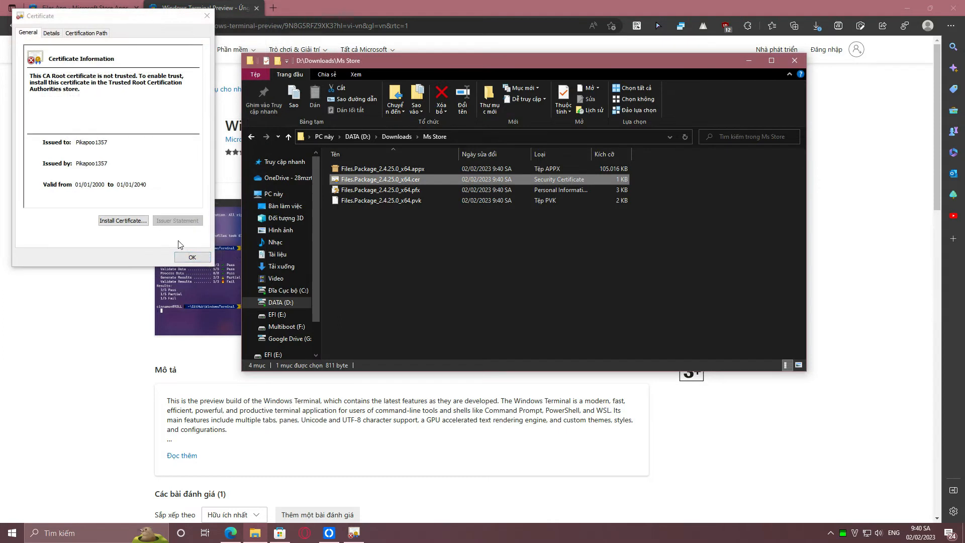
pyautogui.click(204, 260)
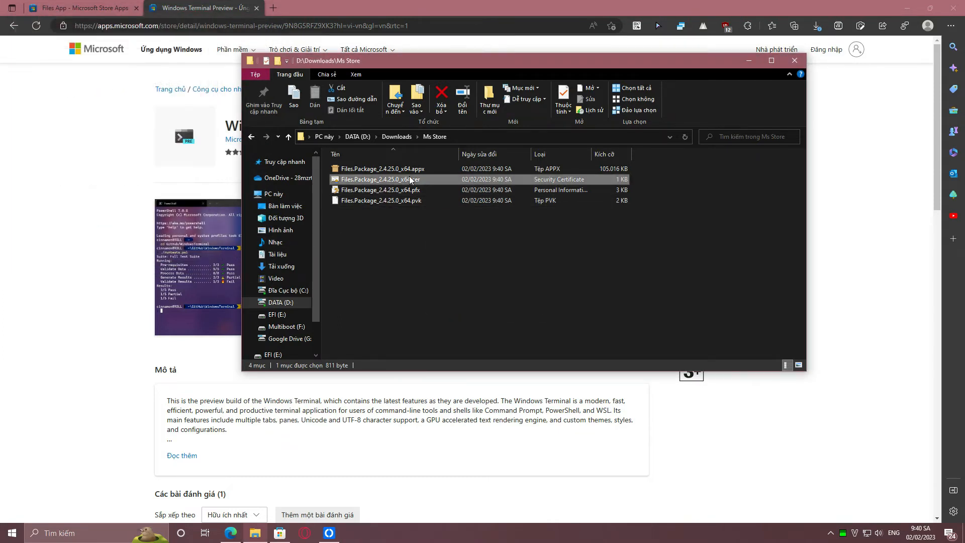
# Install Files Windows 11 from Files.Package_2.4.25.0_x64.appx, view the launched app maximized, and close it
pyautogui.doubleClick(420, 170)
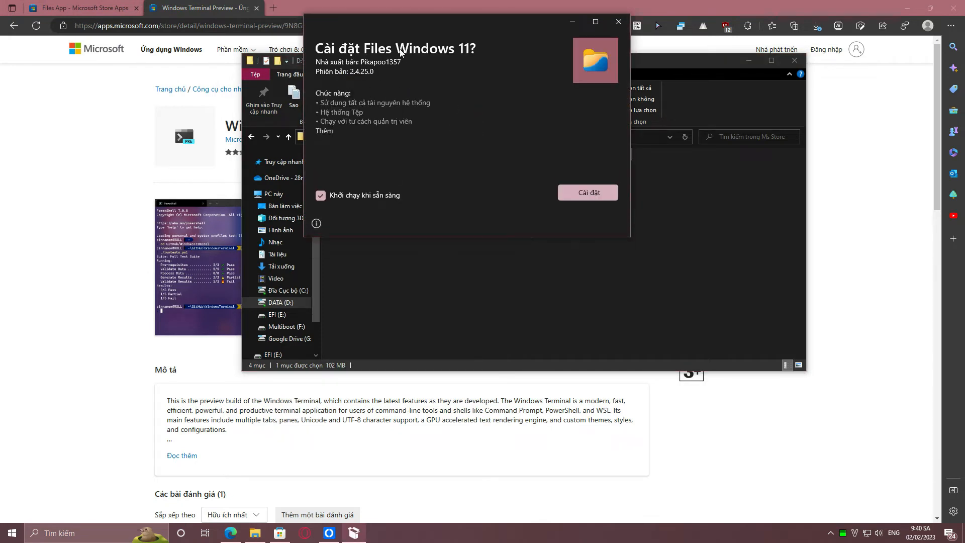
pyautogui.click(566, 194)
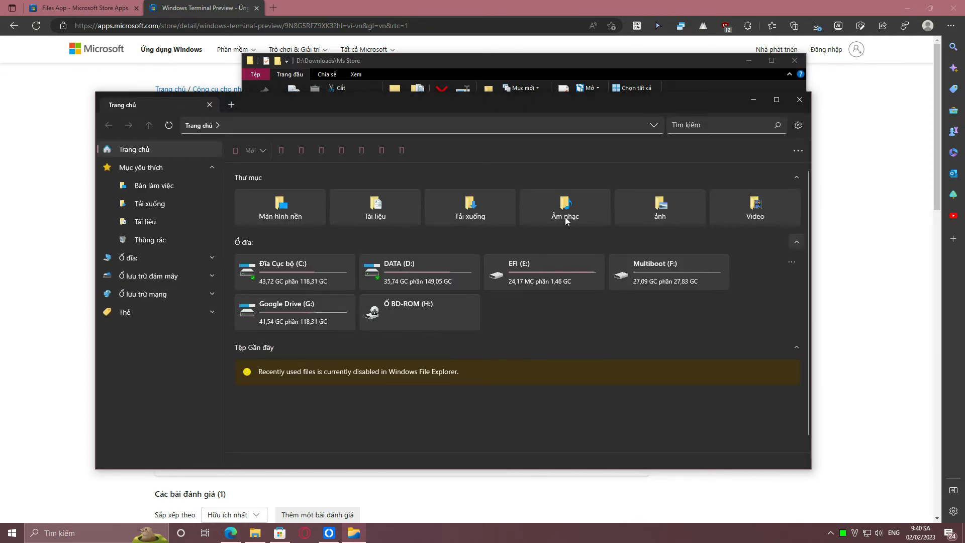
pyautogui.click(776, 99)
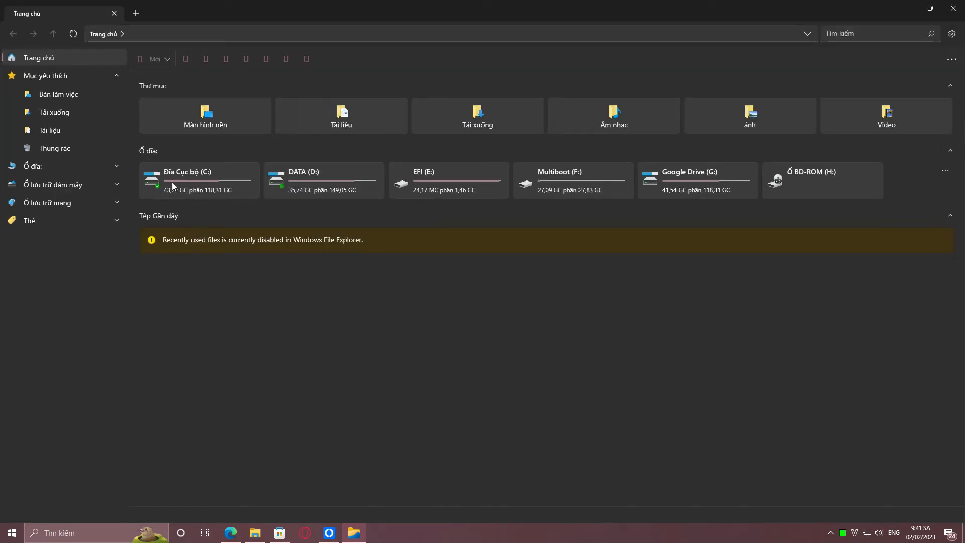
pyautogui.click(953, 9)
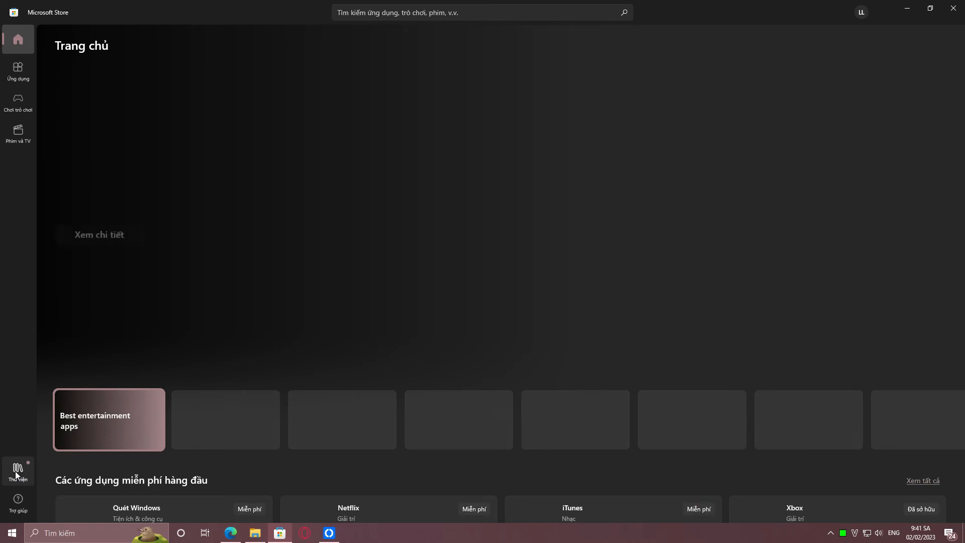
# Open the Files App product page from the Microsoft Store library to view its price and description
pyautogui.click(18, 470)
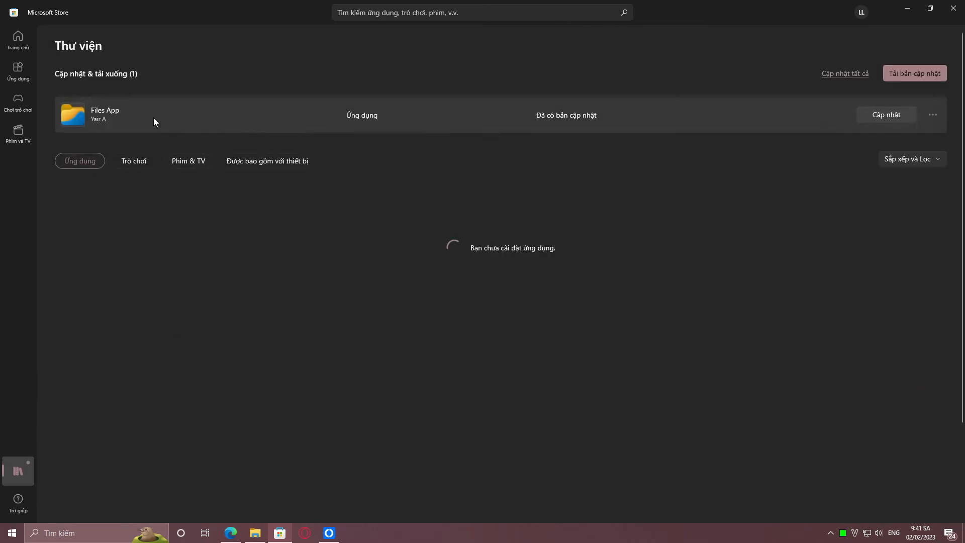
pyautogui.click(126, 110)
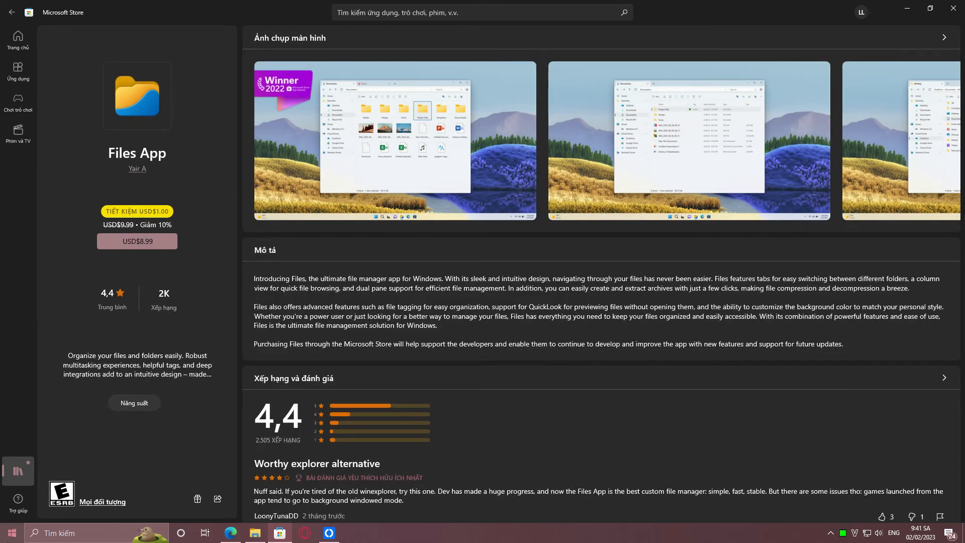
# Launch the installed Files Windows 11 app and examine the version information in the About section of its settings
pyautogui.click(11, 533)
pyautogui.click(45, 239)
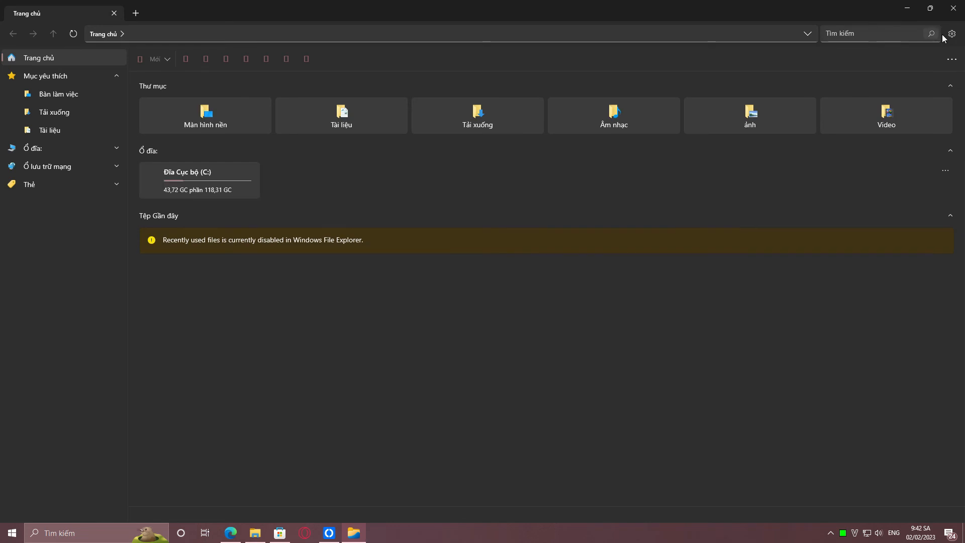
pyautogui.click(946, 35)
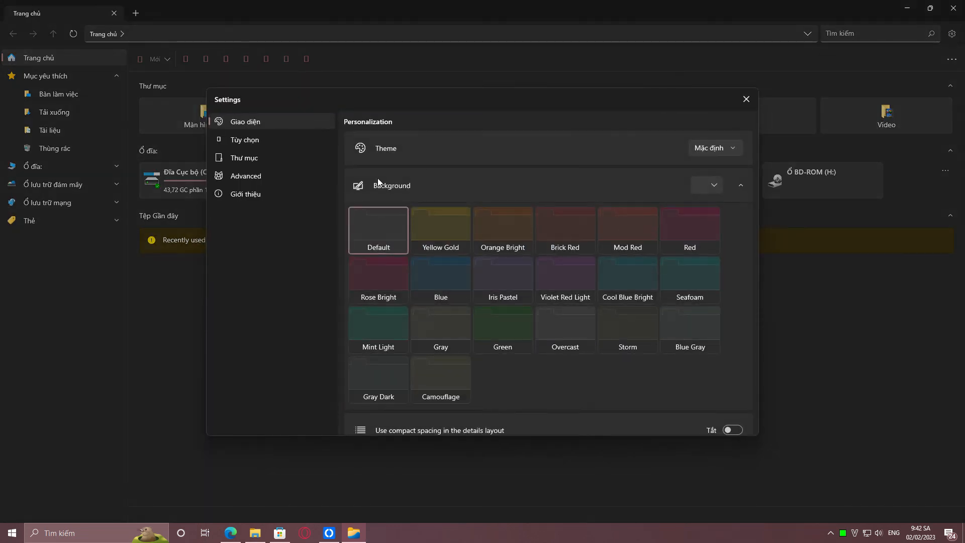
pyautogui.click(274, 194)
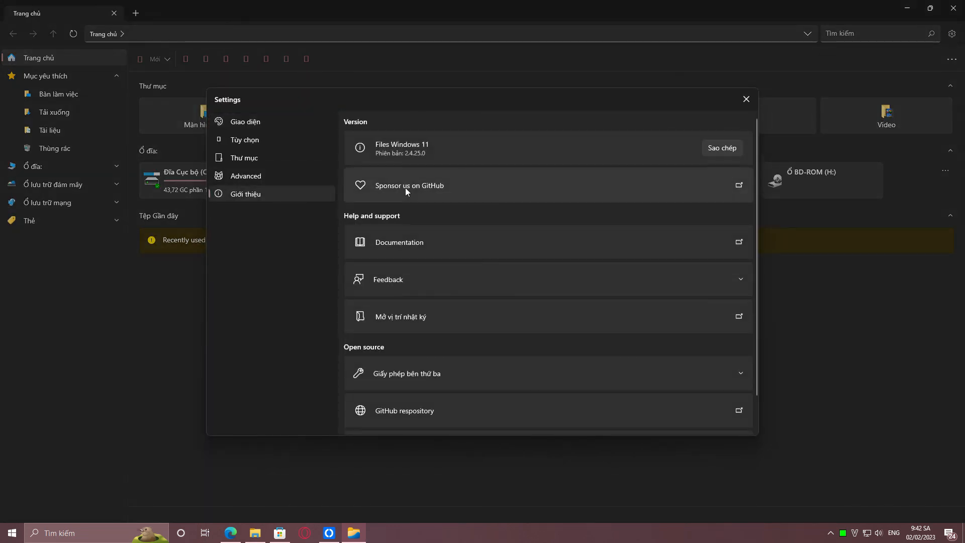
pyautogui.scroll(-1, 401, 189)
pyautogui.scroll(2, 402, 185)
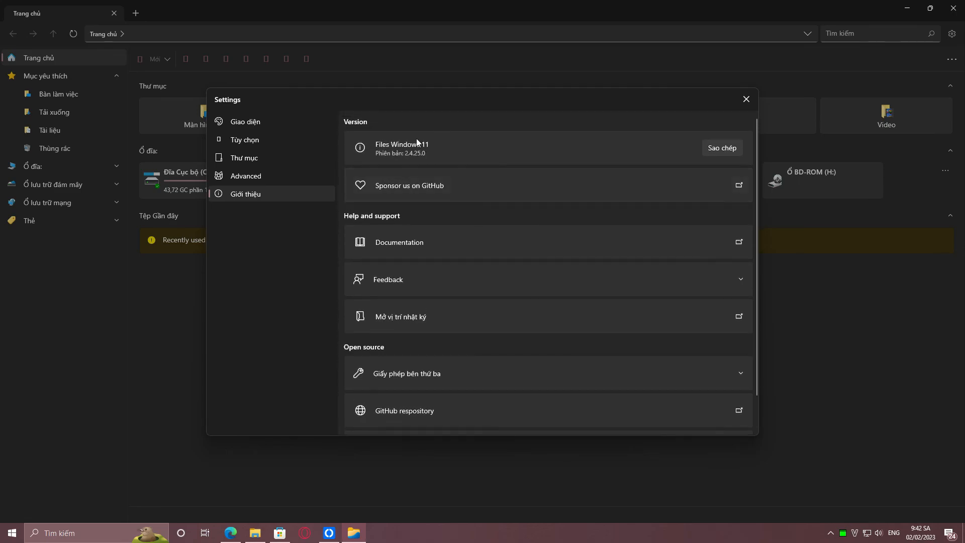